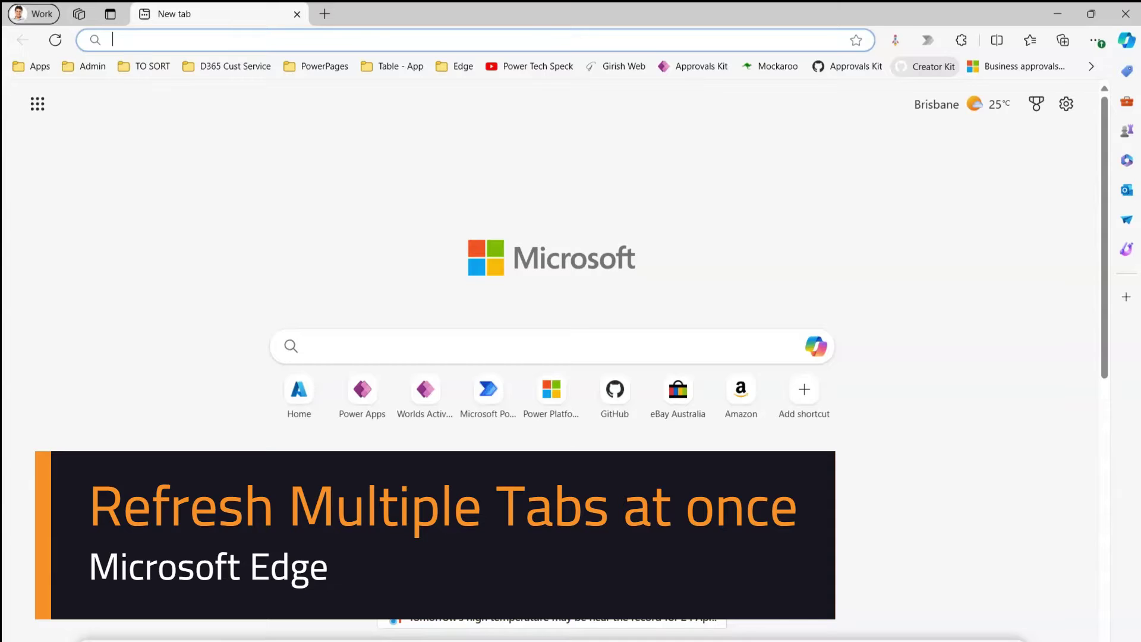
Open microsoft.com in the current tab and refresh the loaded page
{"action": "type", "text": "microsoft.com"}
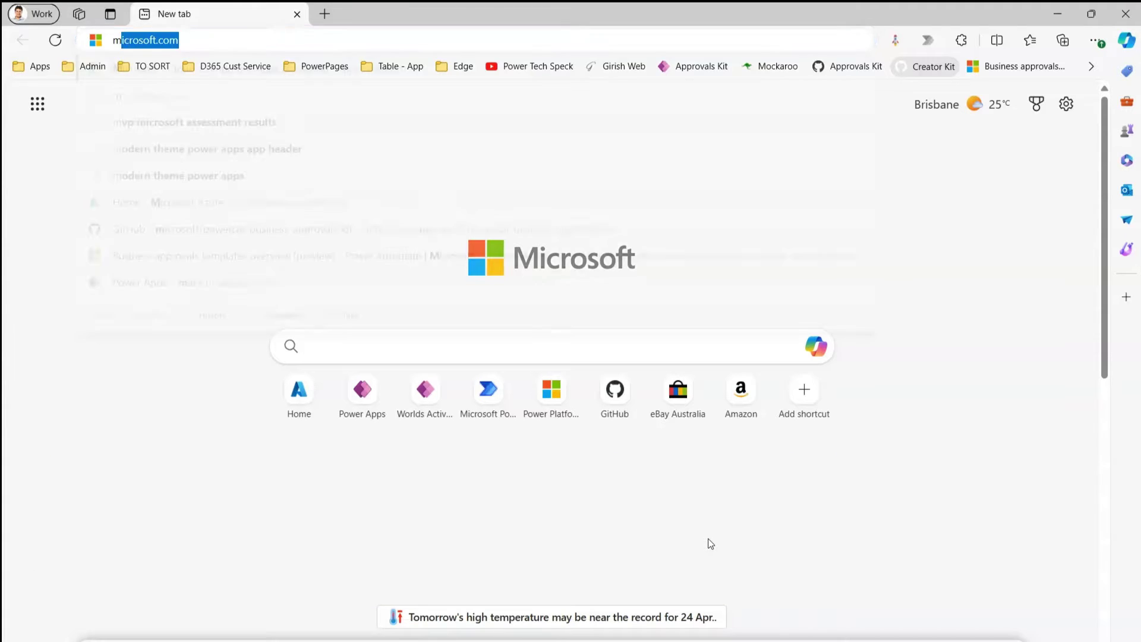
{"action": "key", "text": "Return"}
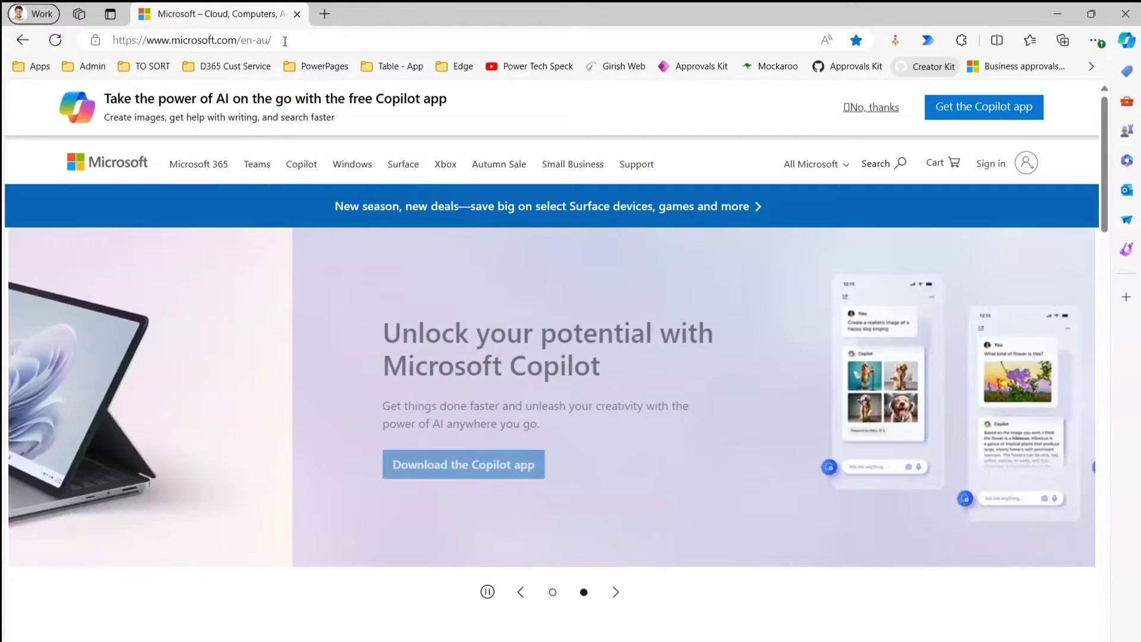
{"action": "left_click", "coordinate": [281, 38]}
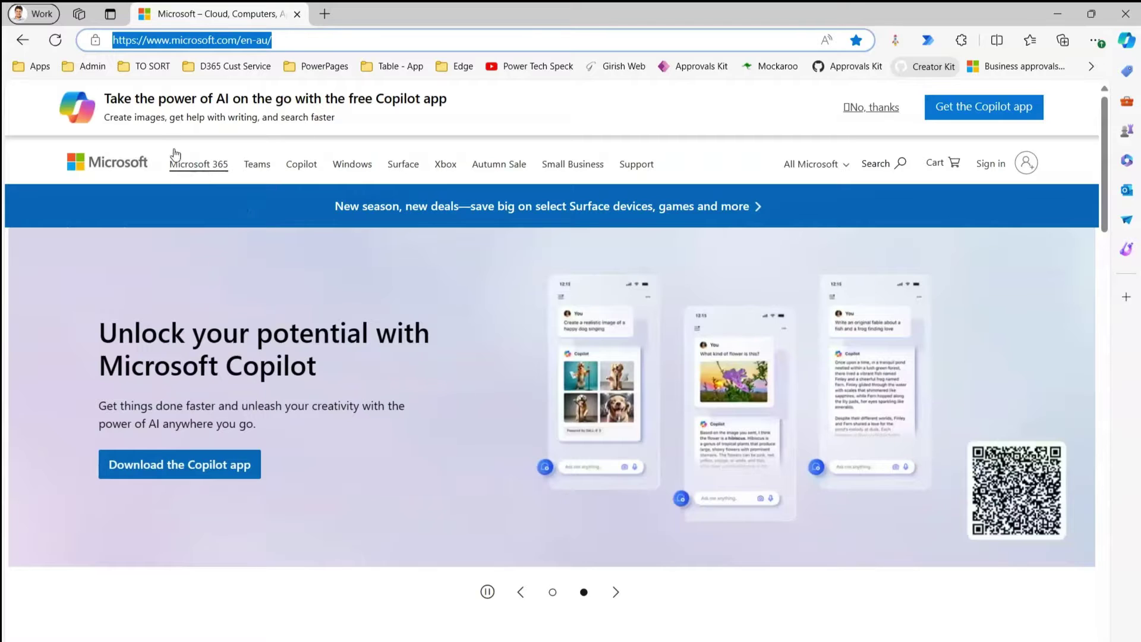
{"action": "key", "text": "F5"}
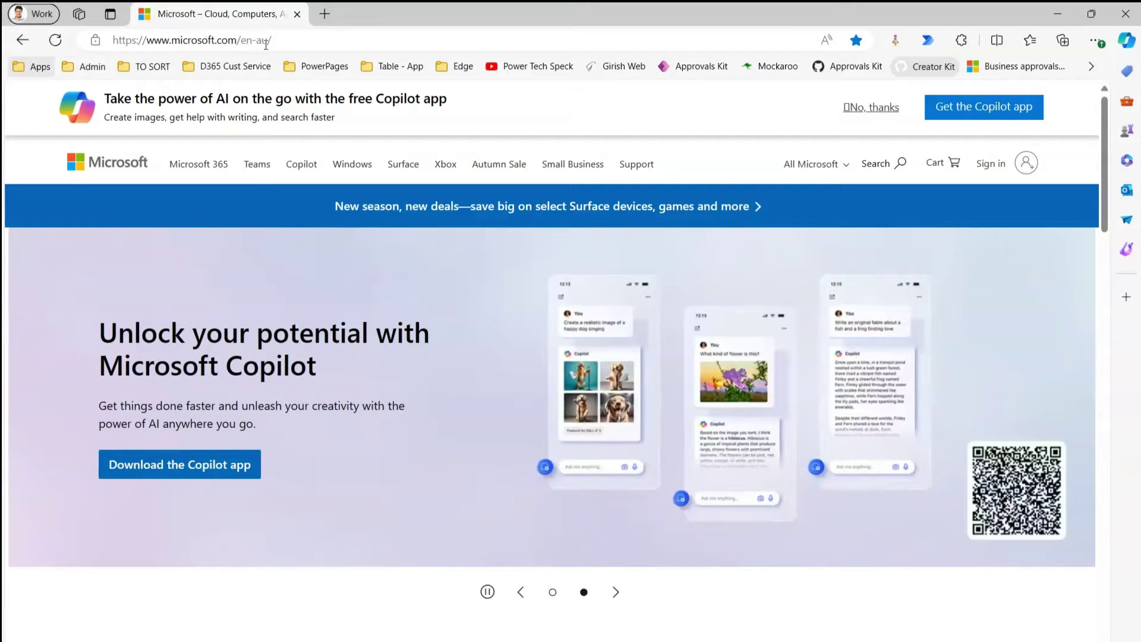
Reload the Microsoft home page by resubmitting its address and refresh it three more times with the browser's different Refresh commands
{"action": "left_click", "coordinate": [298, 40]}
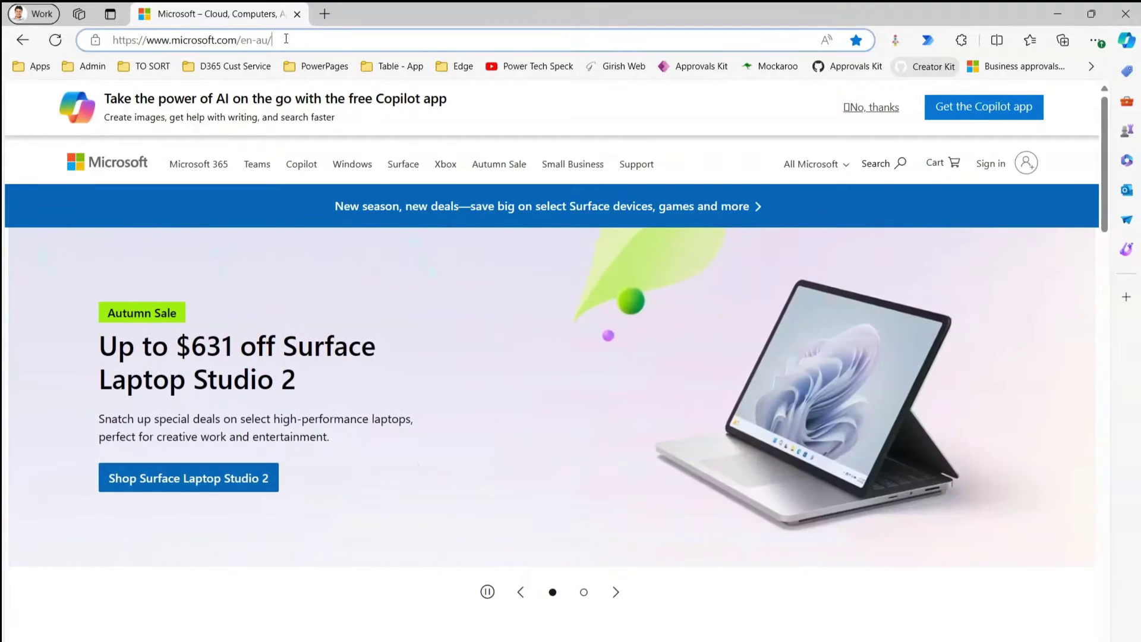
{"action": "key", "text": "Return"}
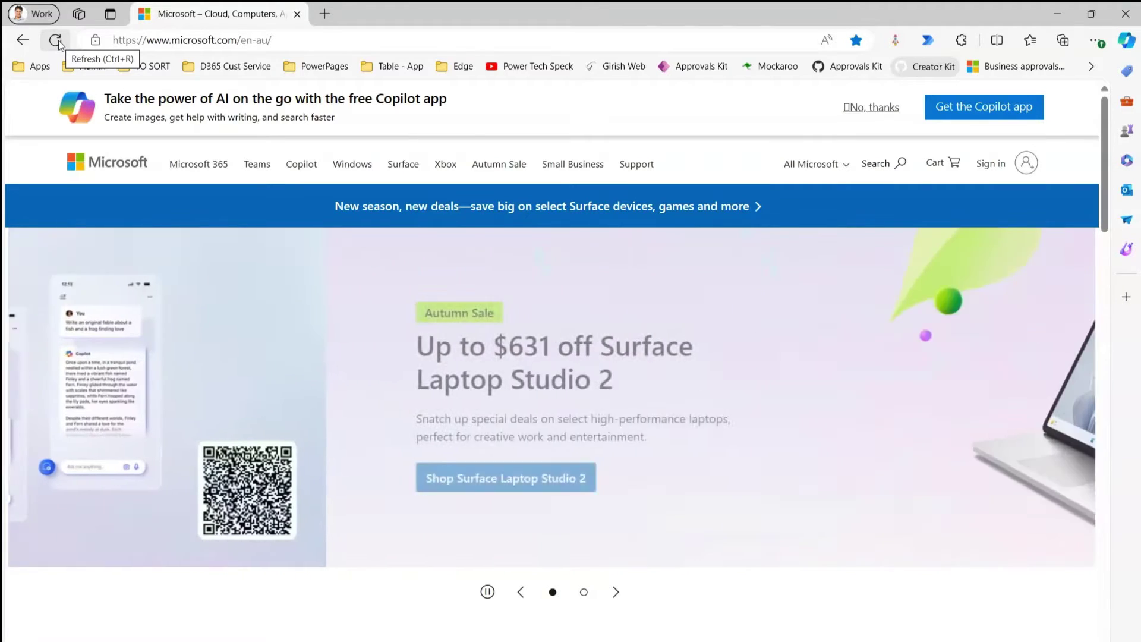
{"action": "left_click", "coordinate": [58, 43]}
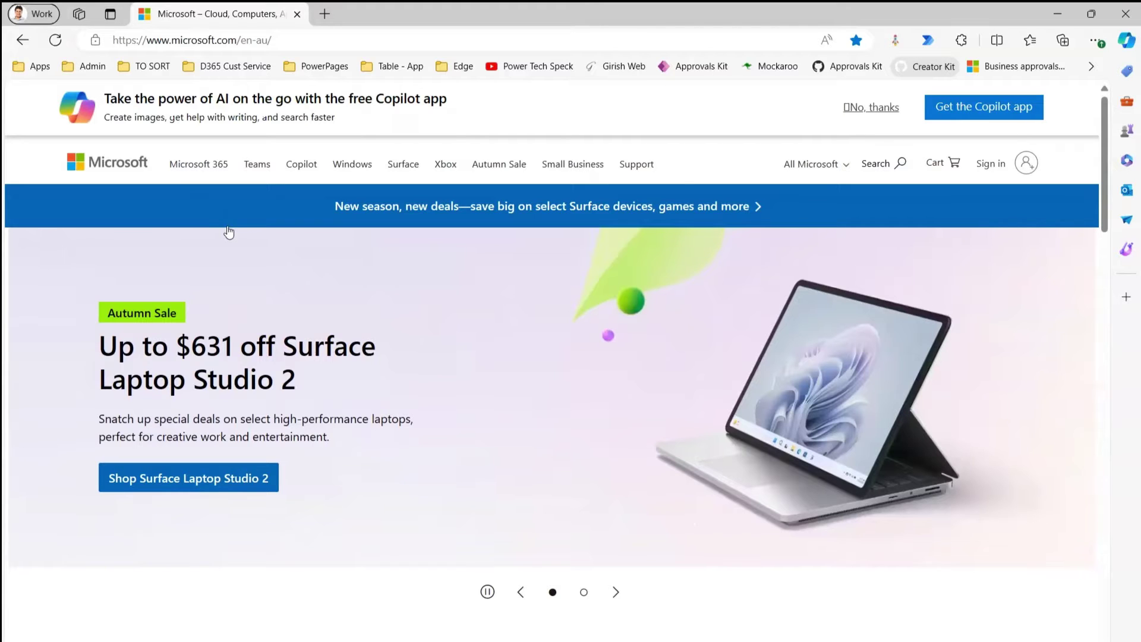
{"action": "key", "text": "ctrl+r"}
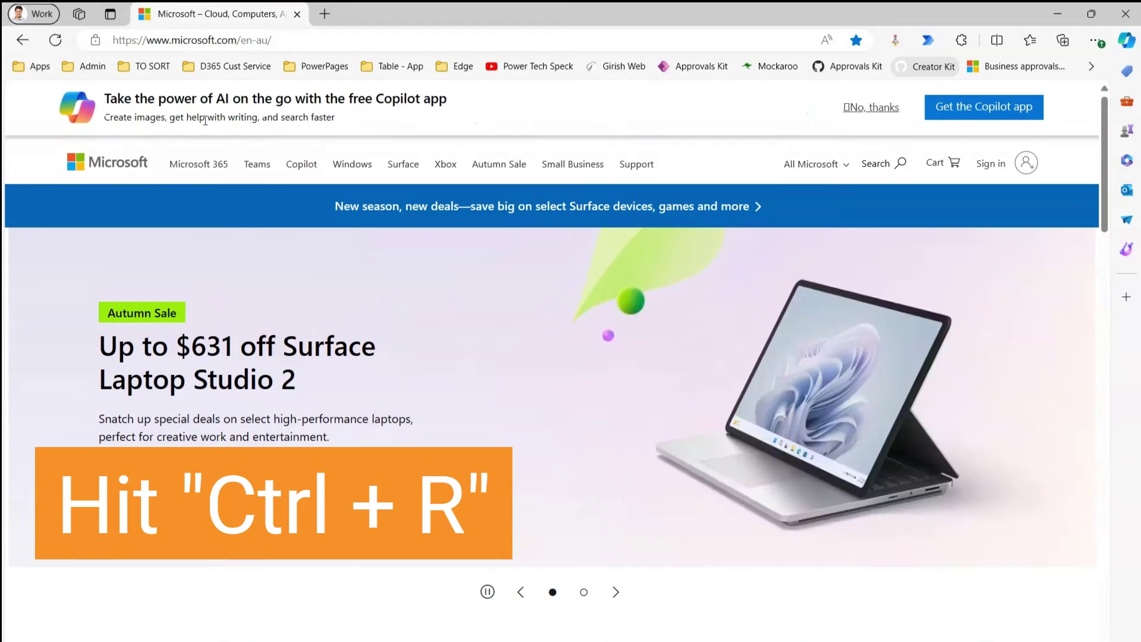
{"action": "right_click", "coordinate": [174, 18]}
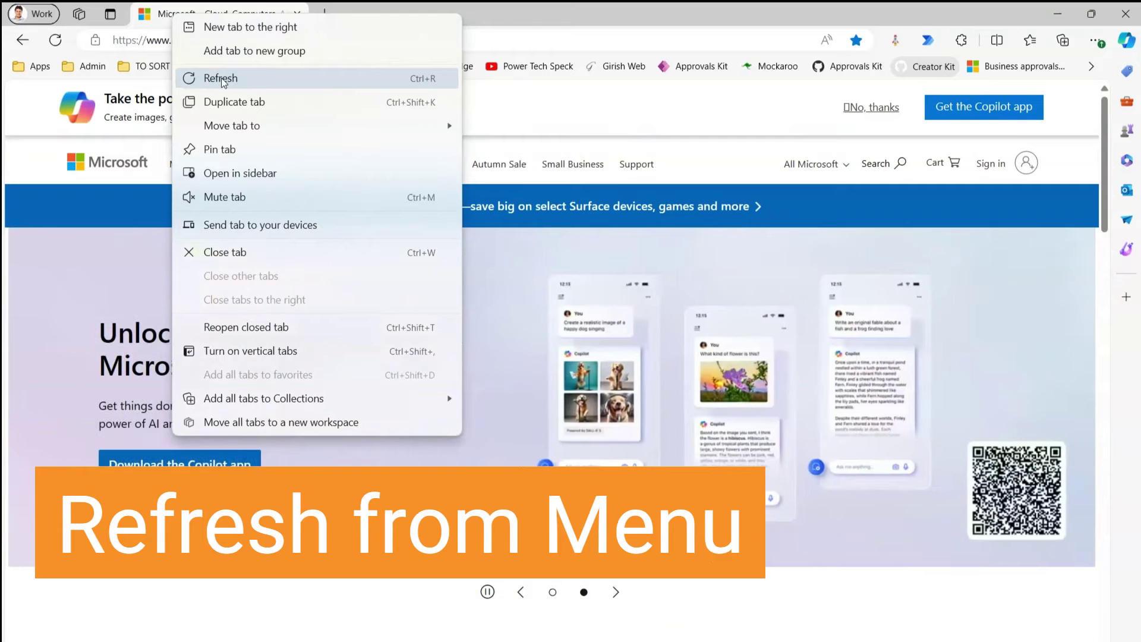
{"action": "left_click", "coordinate": [222, 80]}
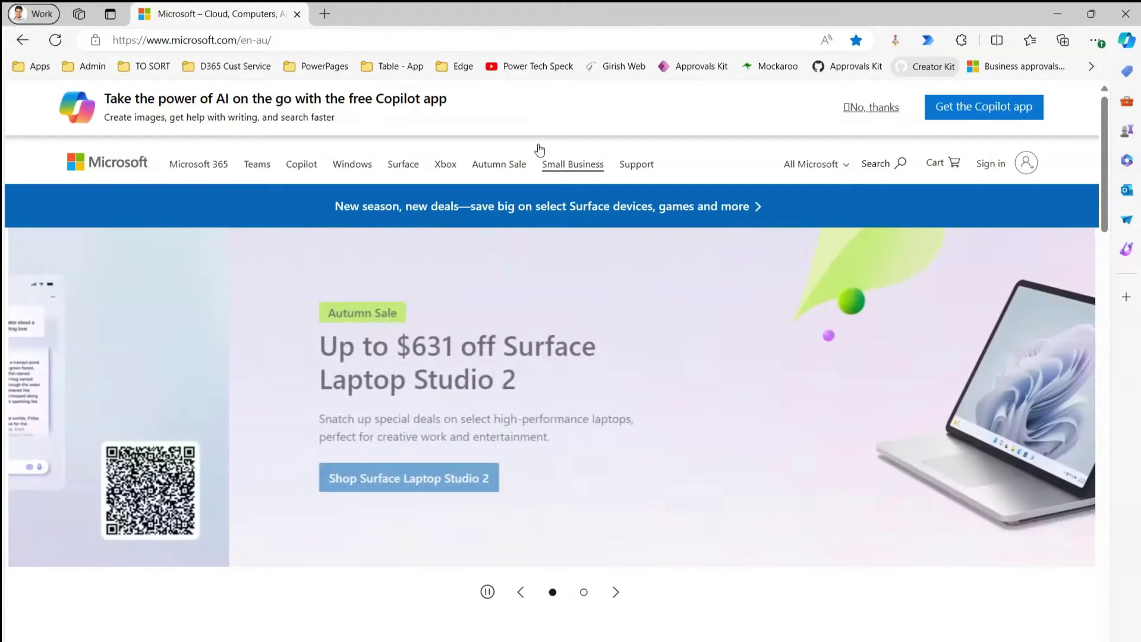
Open the developer tools, run Empty cache and hard refresh on the Microsoft page, and close the developer tools
{"action": "key", "text": "F12"}
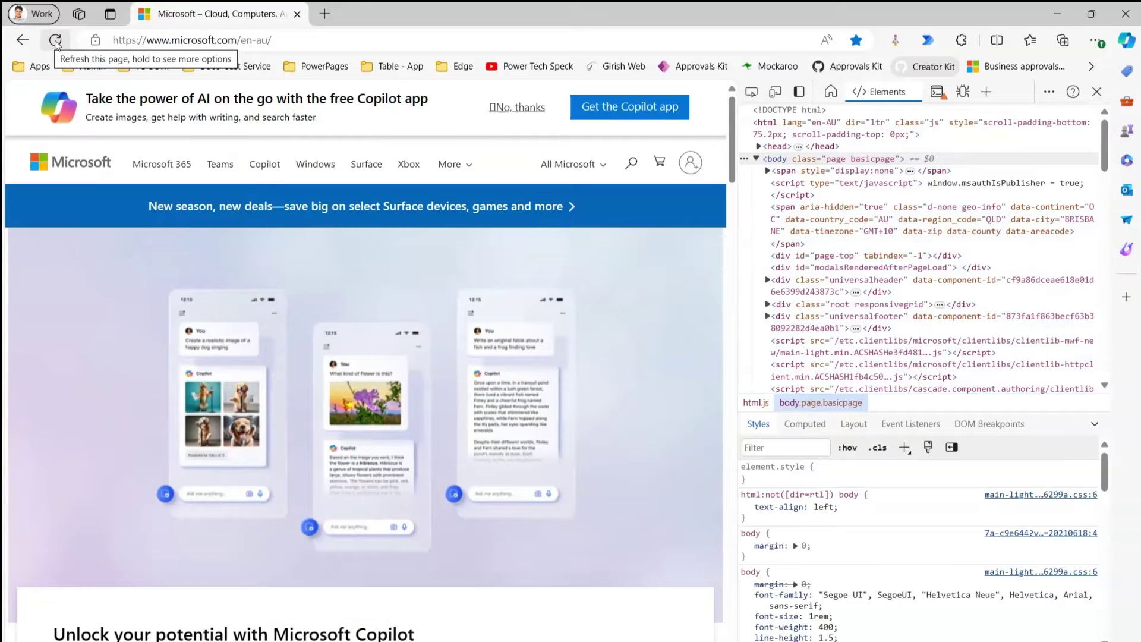
{"action": "right_click", "coordinate": [55, 40]}
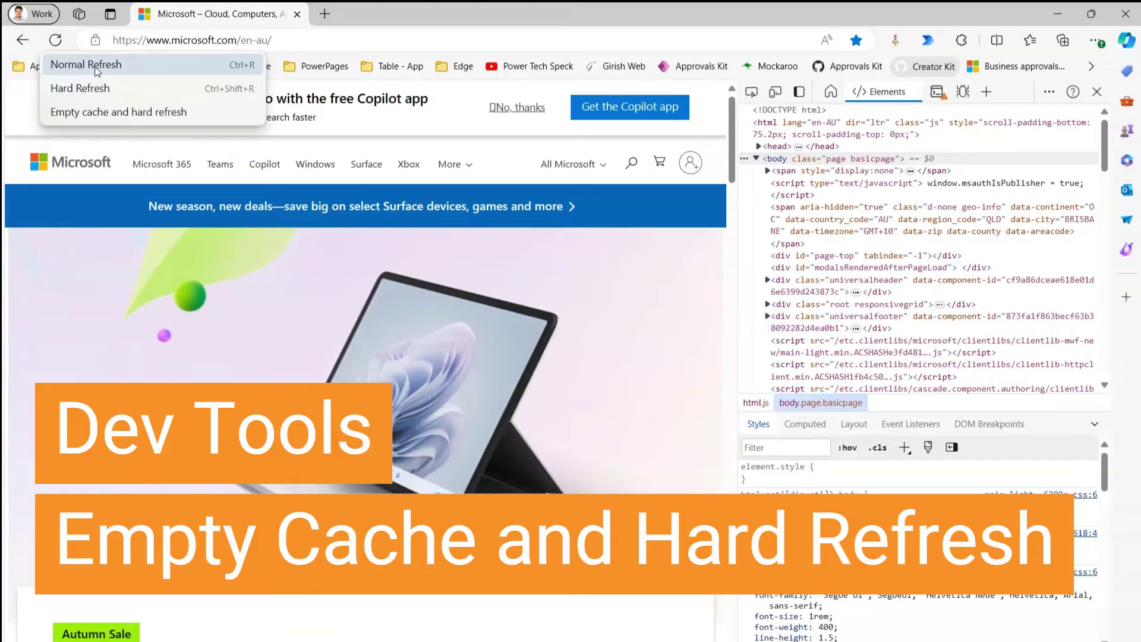
{"action": "left_click", "coordinate": [113, 113]}
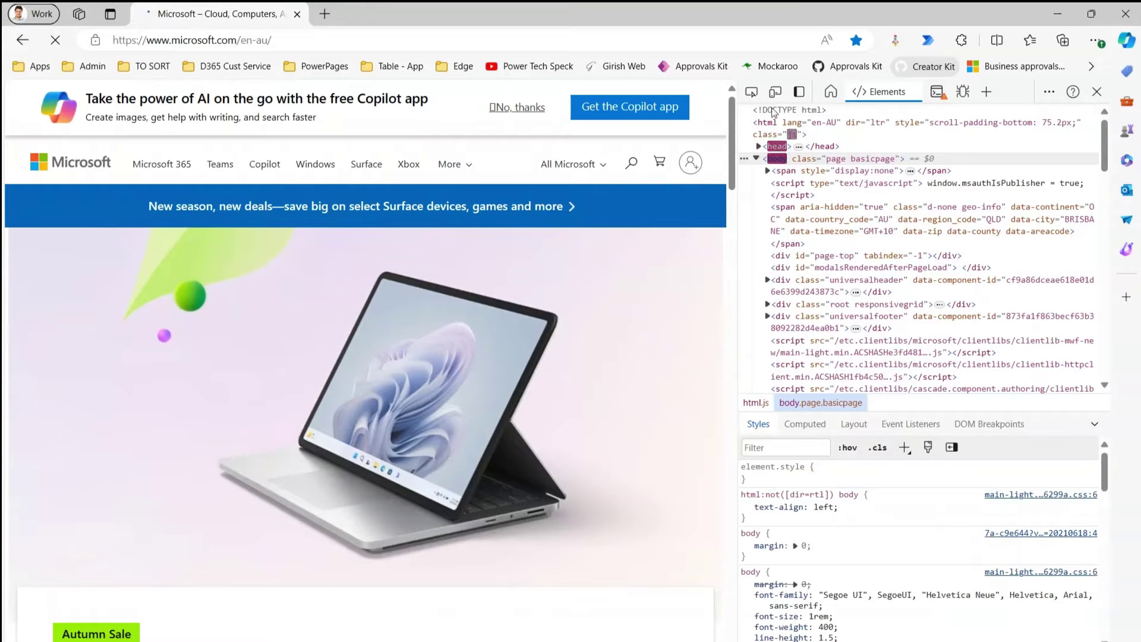
{"action": "left_click", "coordinate": [1097, 92]}
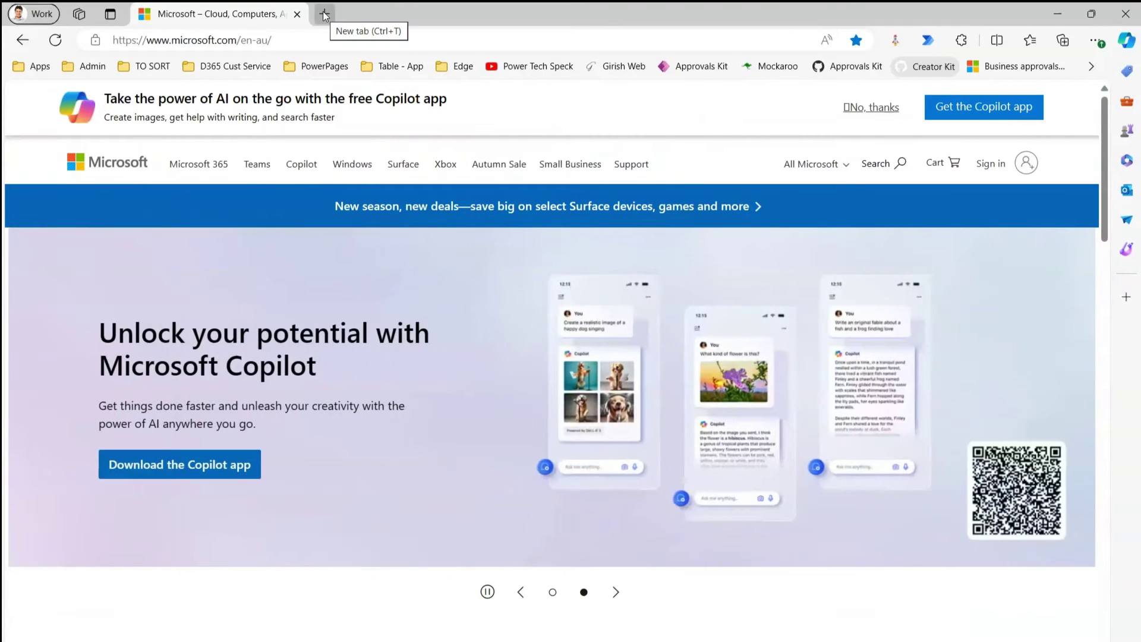
{"action": "left_click", "coordinate": [324, 14]}
{"action": "left_click", "coordinate": [502, 14]}
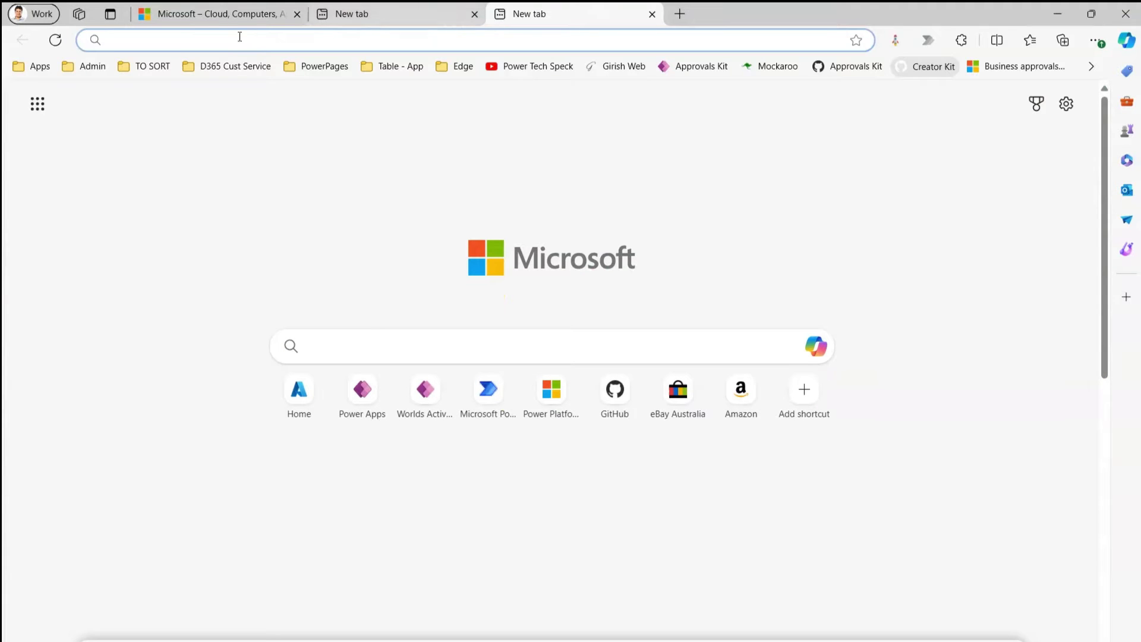
{"action": "left_click", "coordinate": [227, 17]}
{"action": "left_click", "coordinate": [354, 14]}
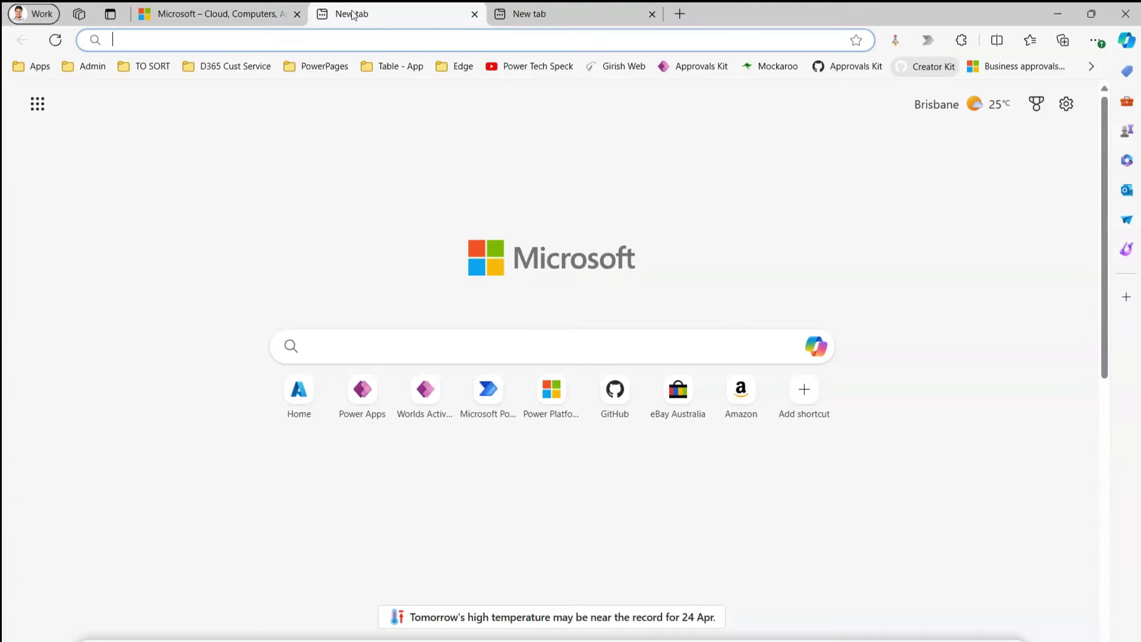
{"action": "left_click", "coordinate": [264, 22]}
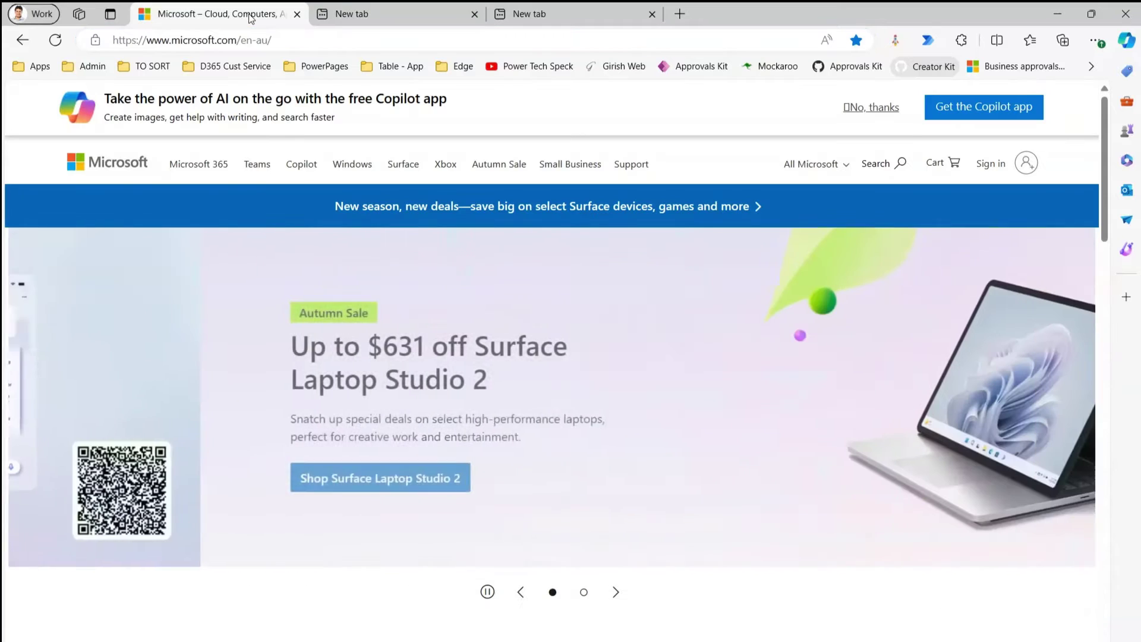
{"action": "left_click", "coordinate": [475, 13]}
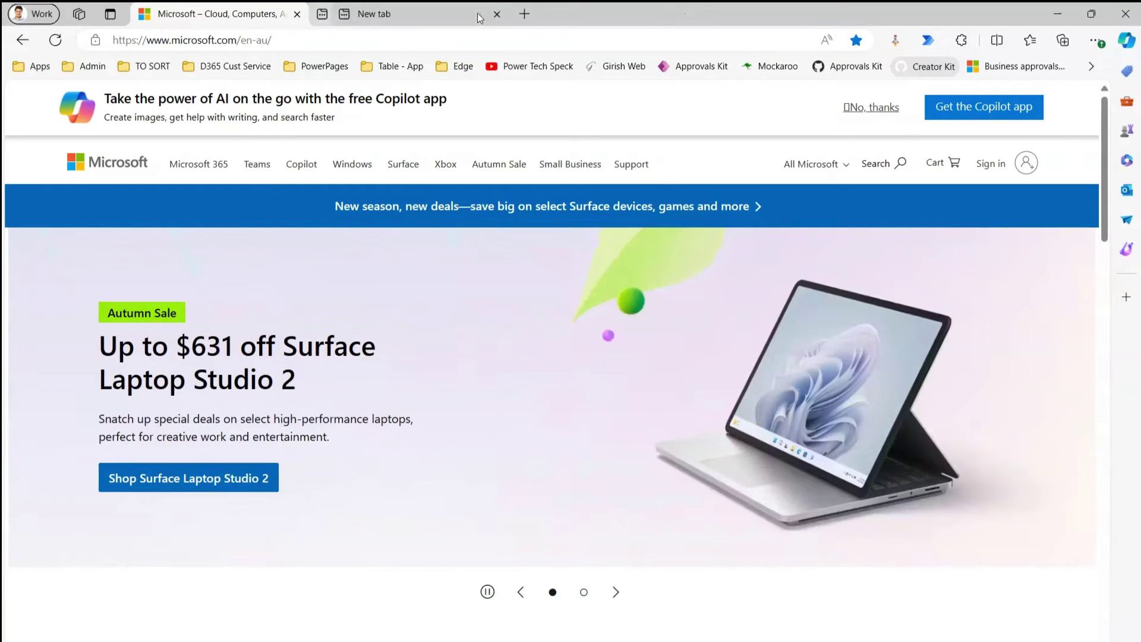
{"action": "left_click", "coordinate": [474, 14]}
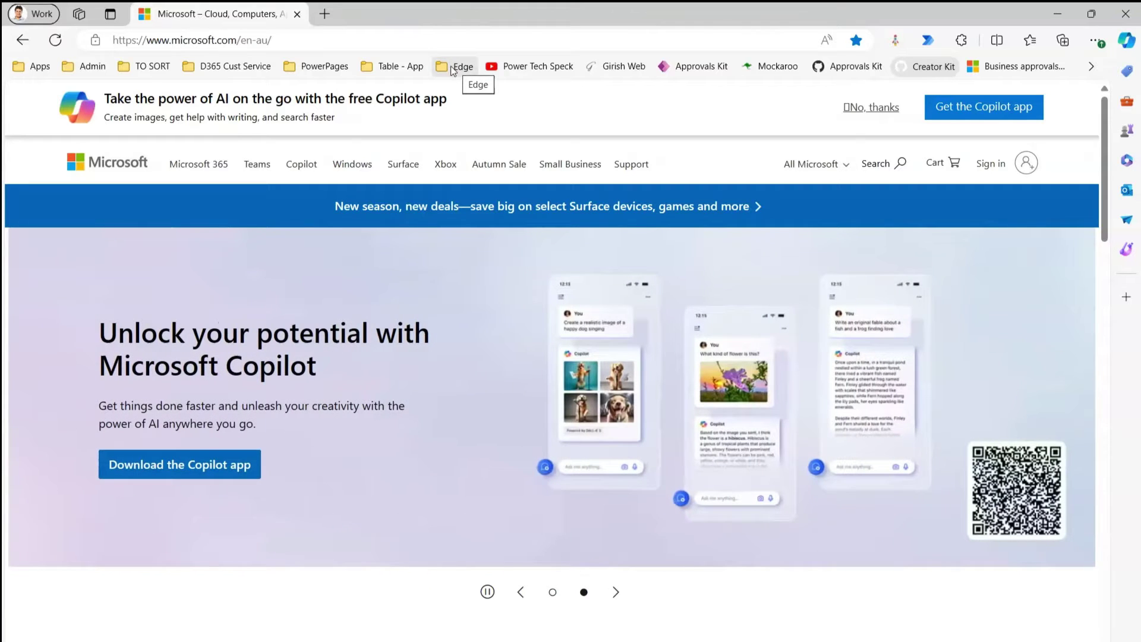
Open all 10 favorites from the Edge folder as tabs and view the Apple, Tesla, Tata, Fujitsu and Ferrari pages
{"action": "right_click", "coordinate": [454, 67]}
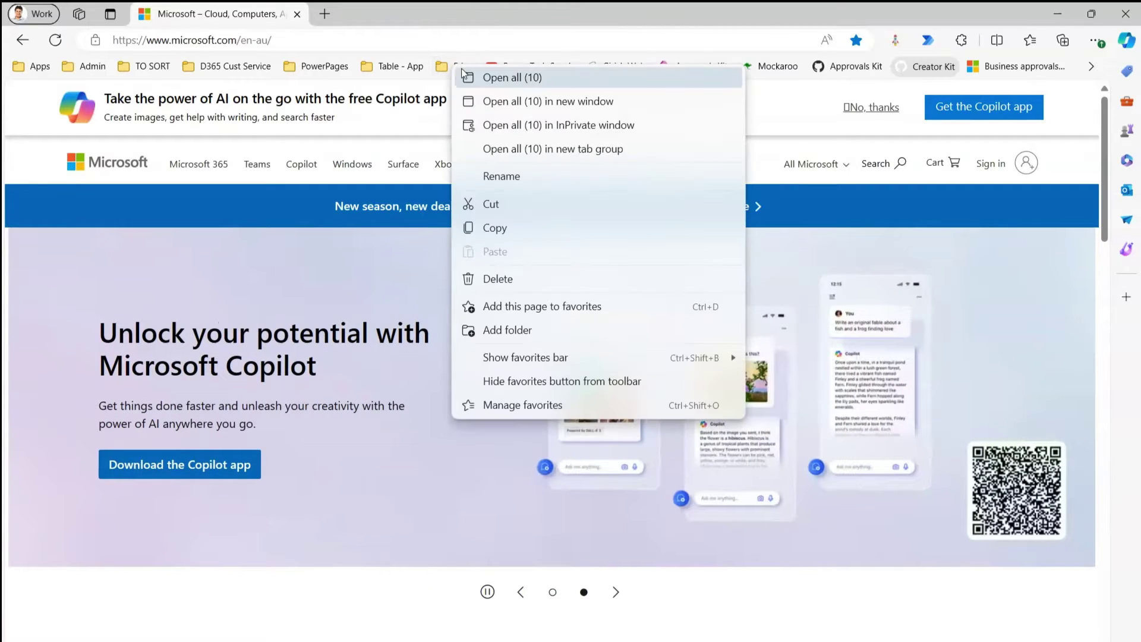
{"action": "left_click", "coordinate": [490, 80]}
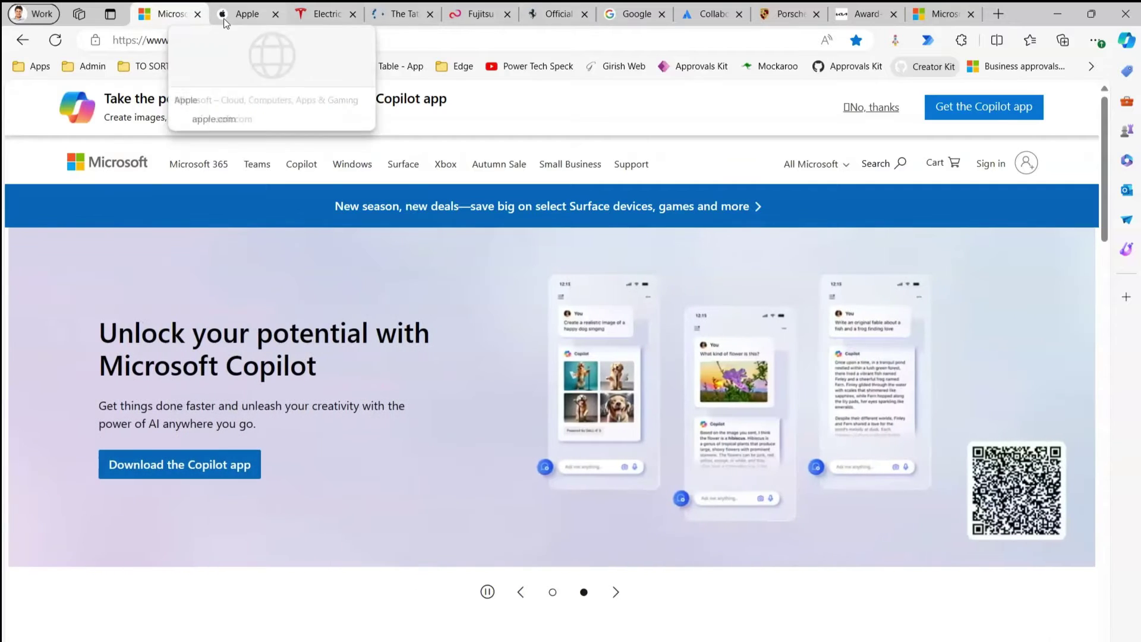
{"action": "left_click", "coordinate": [240, 14]}
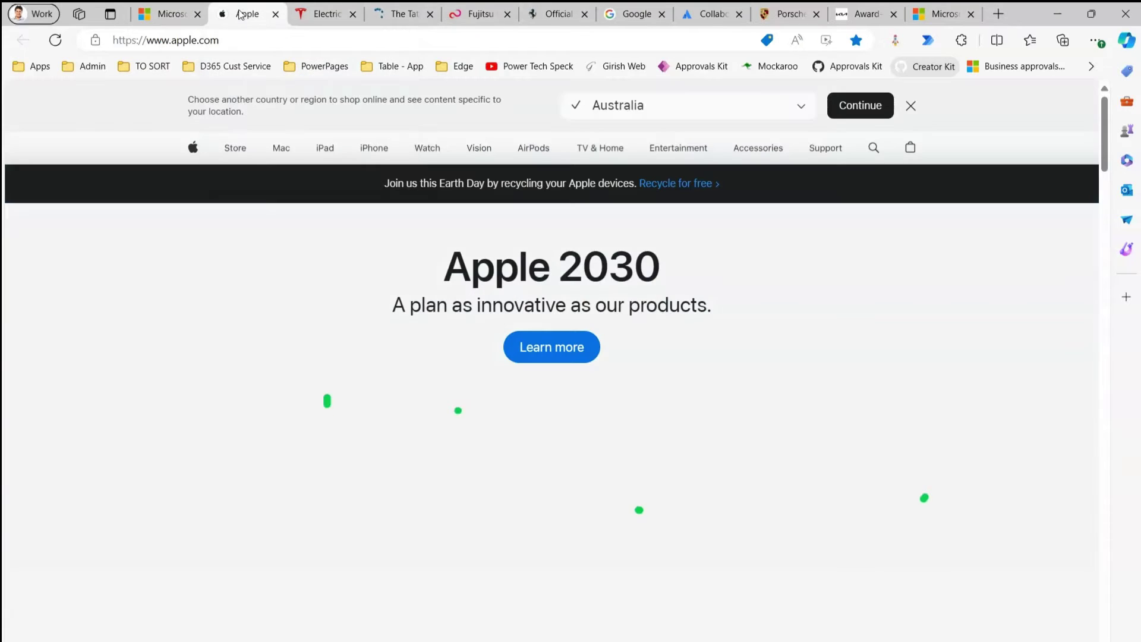
{"action": "left_click", "coordinate": [321, 14]}
{"action": "left_click", "coordinate": [400, 16]}
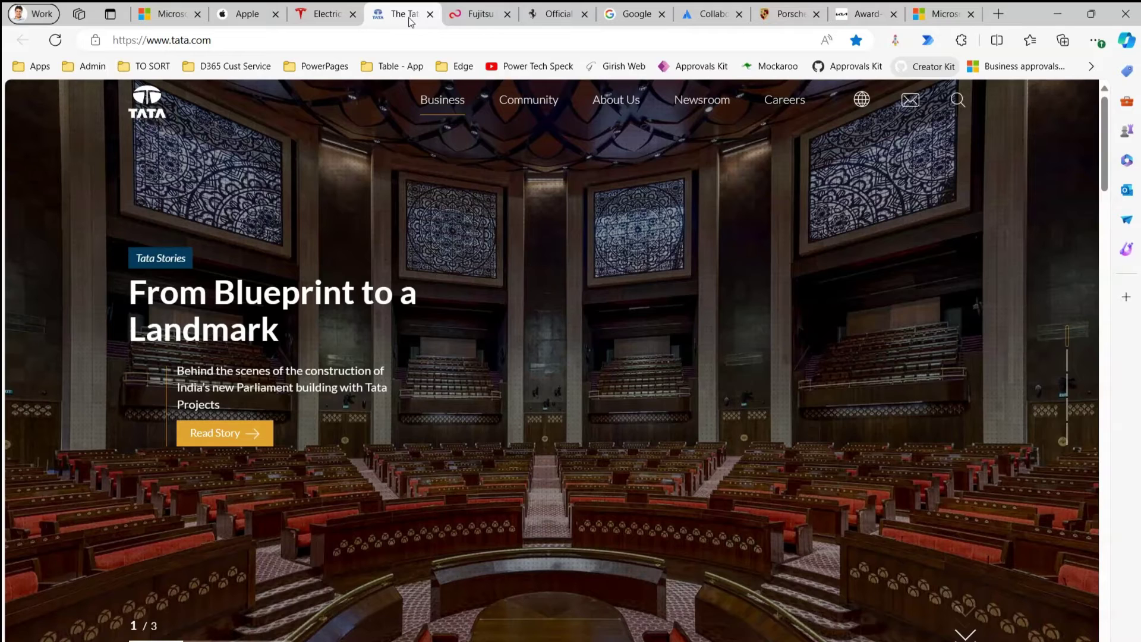
{"action": "left_click", "coordinate": [479, 15]}
{"action": "left_click", "coordinate": [552, 19]}
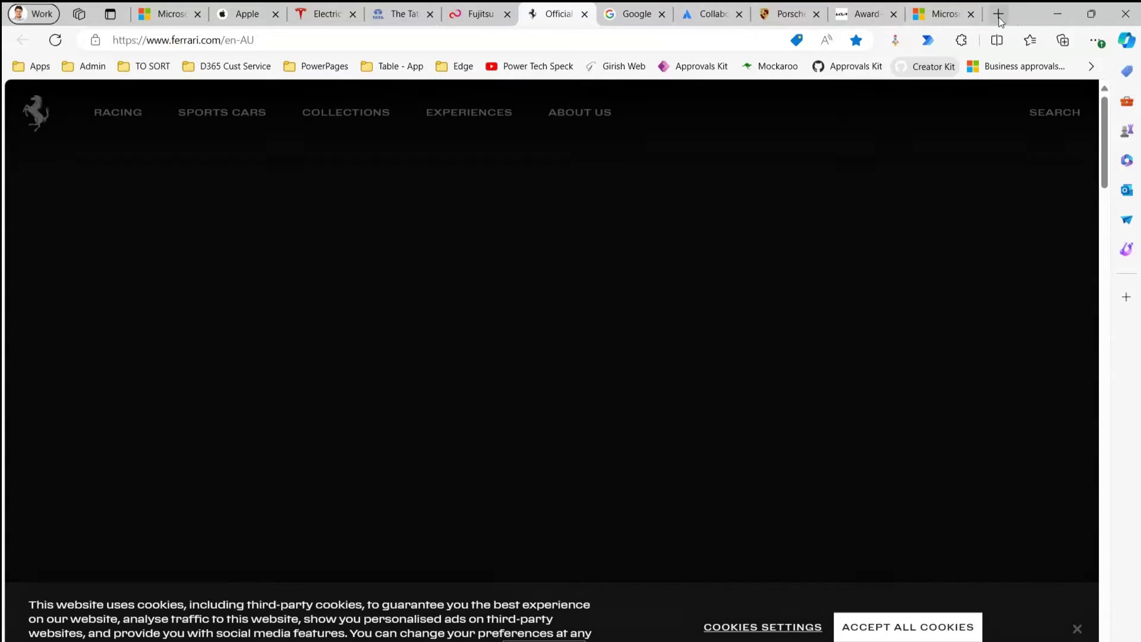
Refresh the Microsoft tab on its own, and refresh the Microsoft, Apple and Tesla tabs together as one multiple selection
{"action": "left_click", "coordinate": [171, 19]}
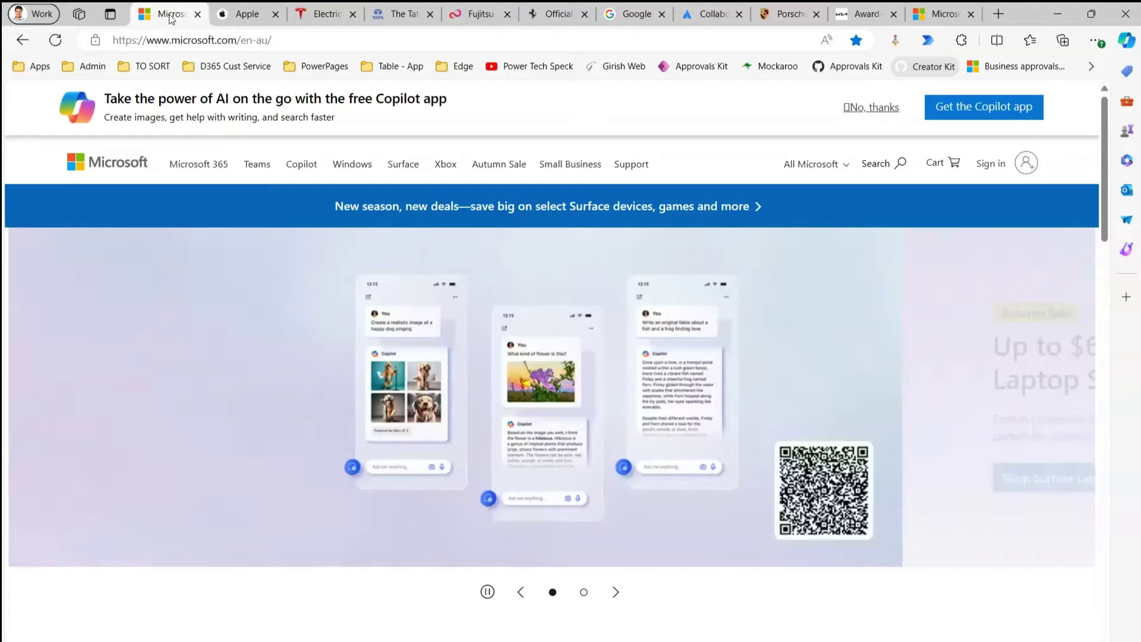
{"action": "left_click", "coordinate": [56, 41]}
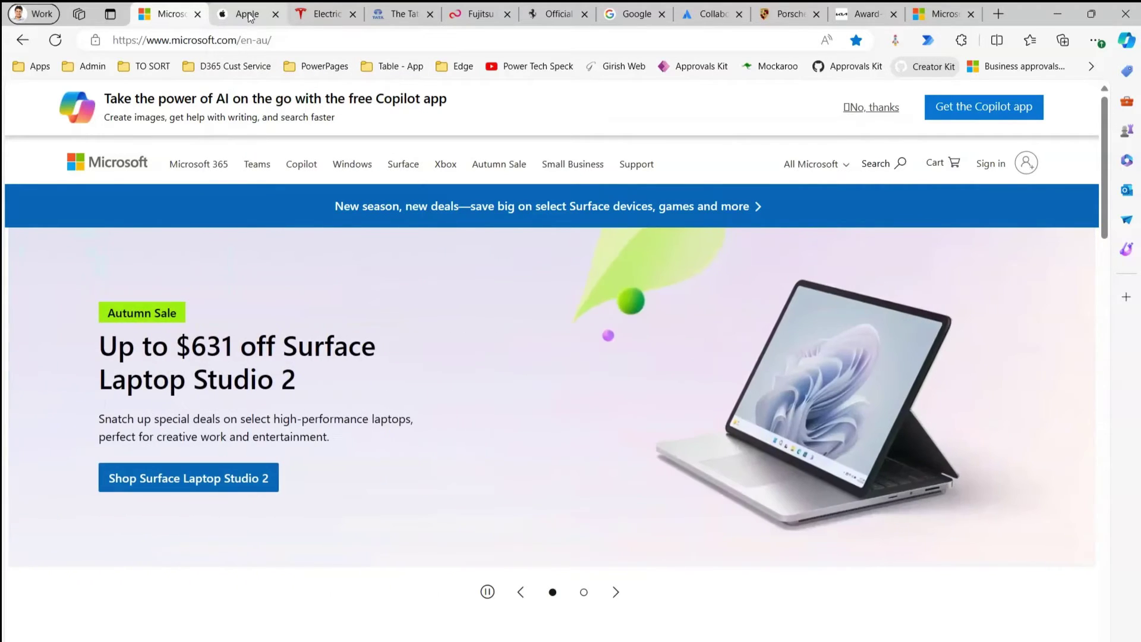
{"action": "left_click", "coordinate": [249, 18]}
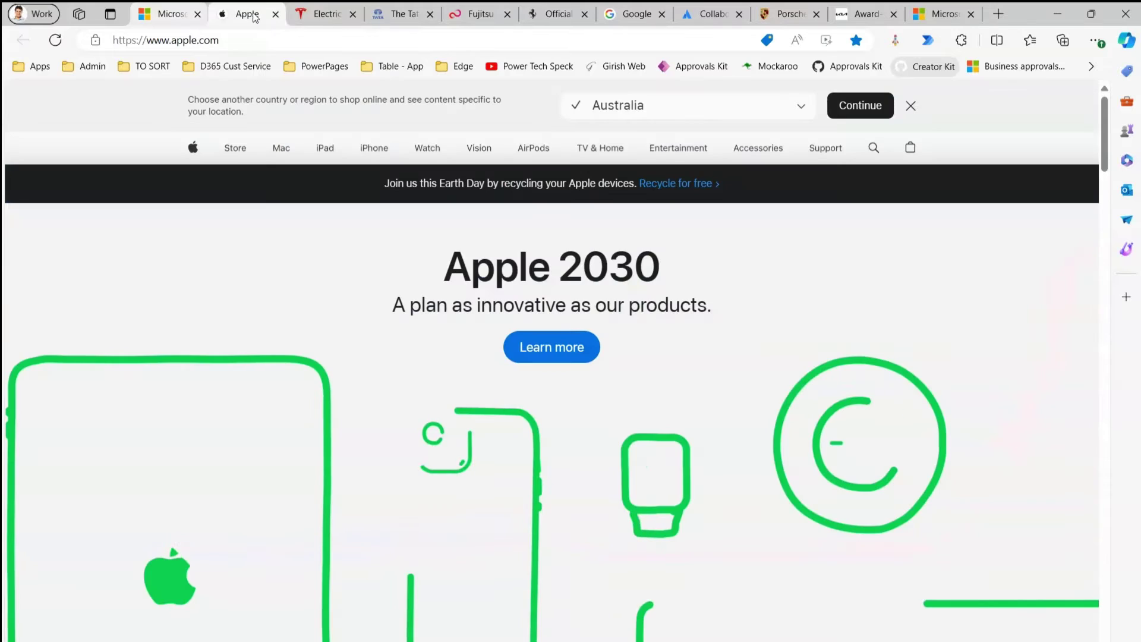
{"action": "left_click", "coordinate": [327, 20]}
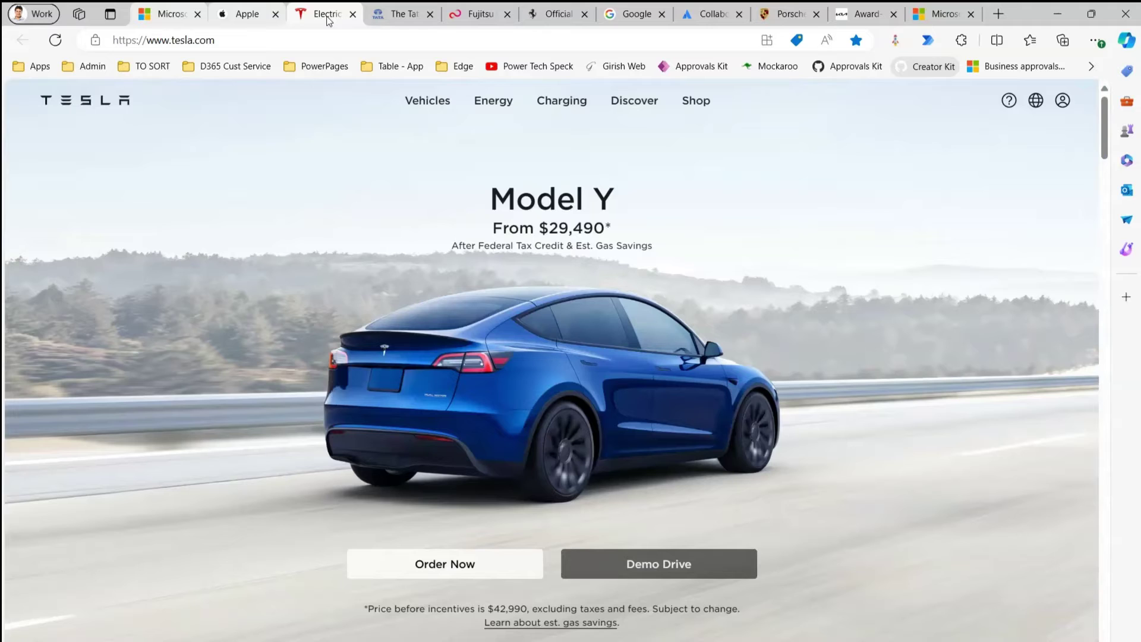
{"action": "right_click", "coordinate": [329, 21]}
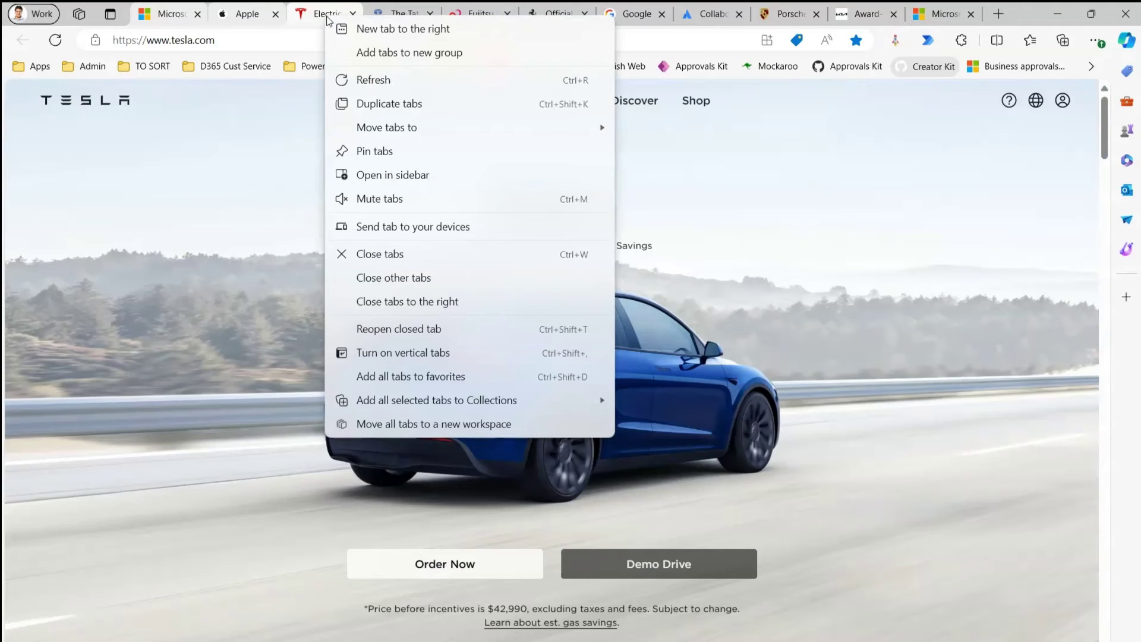
{"action": "left_click", "coordinate": [361, 81]}
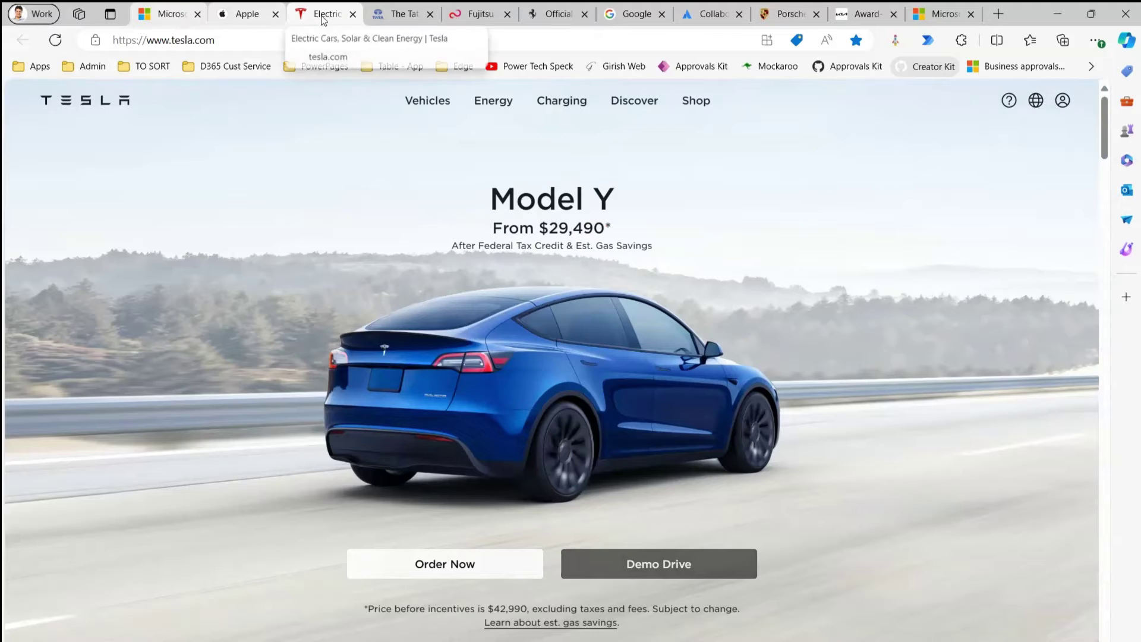
Select the Microsoft, Apple, Tesla, Tata and Fujitsu tabs together and refresh them all at once
{"action": "left_click", "coordinate": [174, 20]}
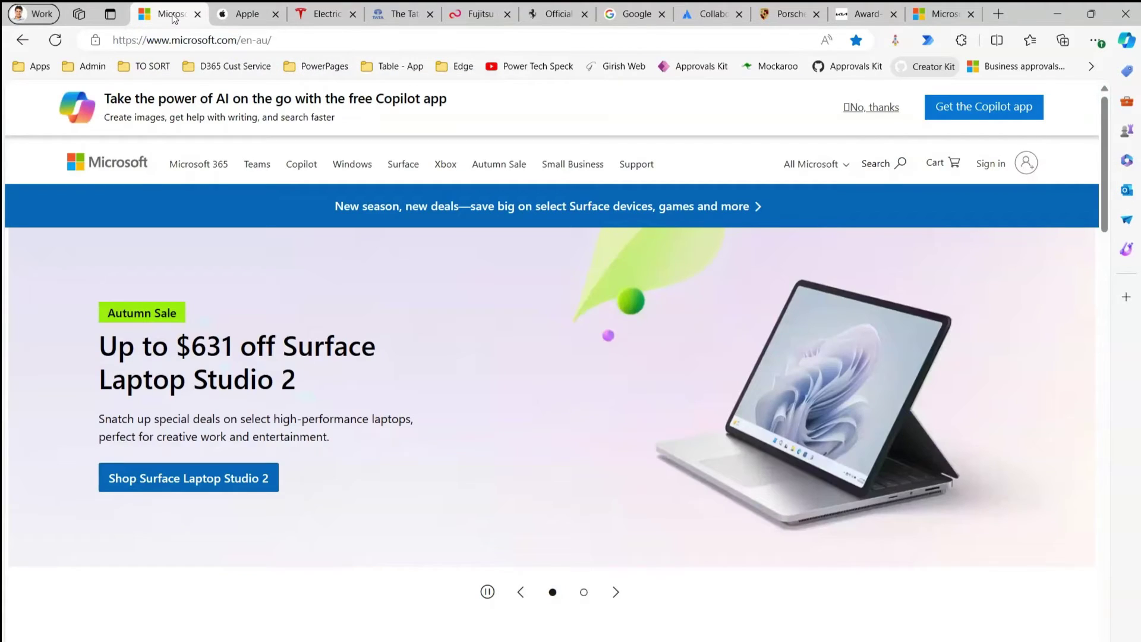
{"action": "left_click", "coordinate": [246, 18]}
{"action": "left_click", "coordinate": [318, 18]}
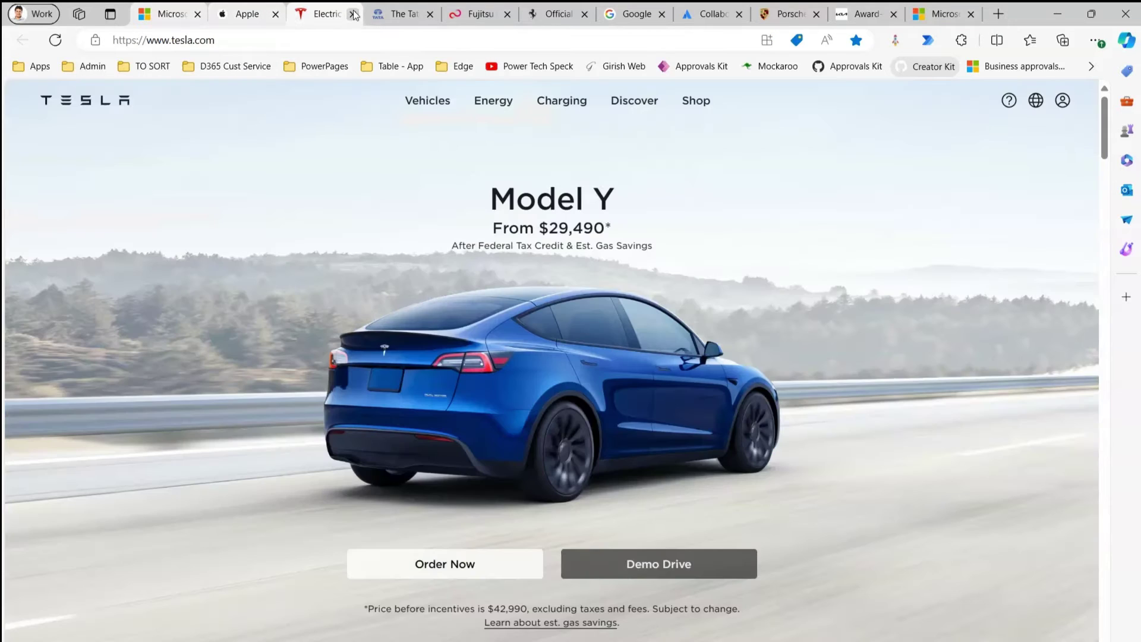
{"action": "left_click", "coordinate": [405, 16]}
{"action": "left_click", "coordinate": [475, 22]}
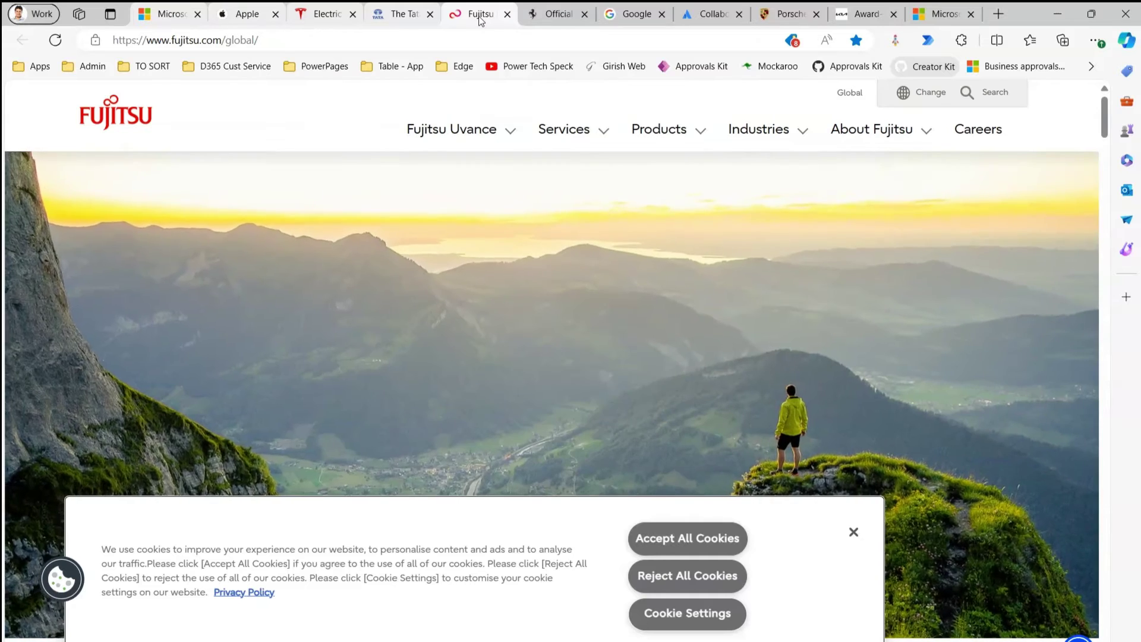
{"action": "right_click", "coordinate": [482, 18]}
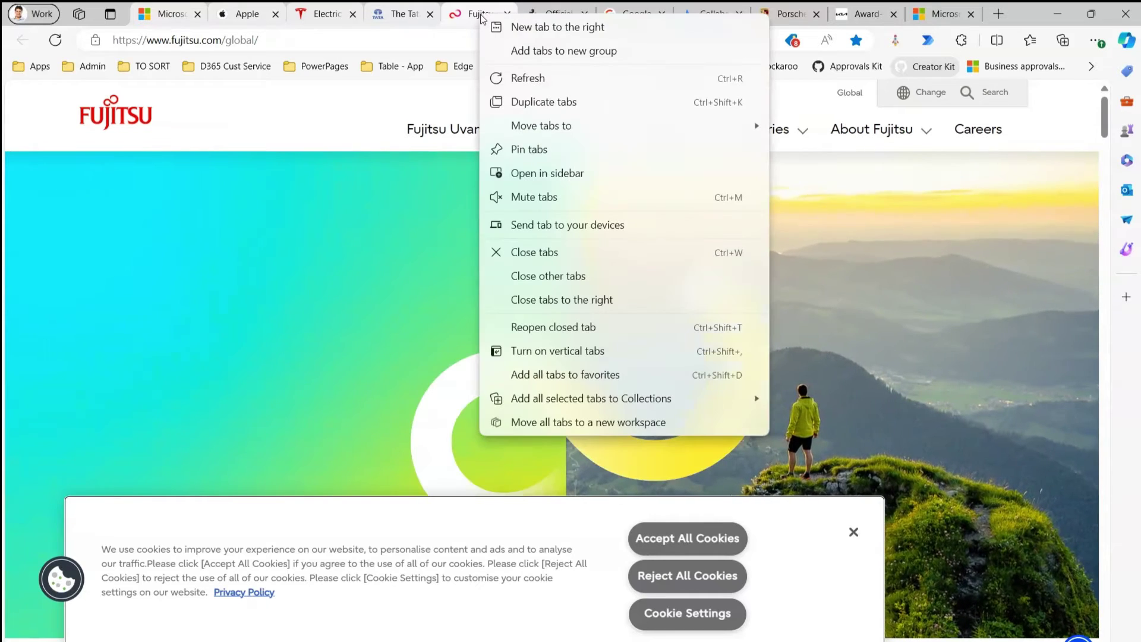
{"action": "left_click", "coordinate": [513, 78]}
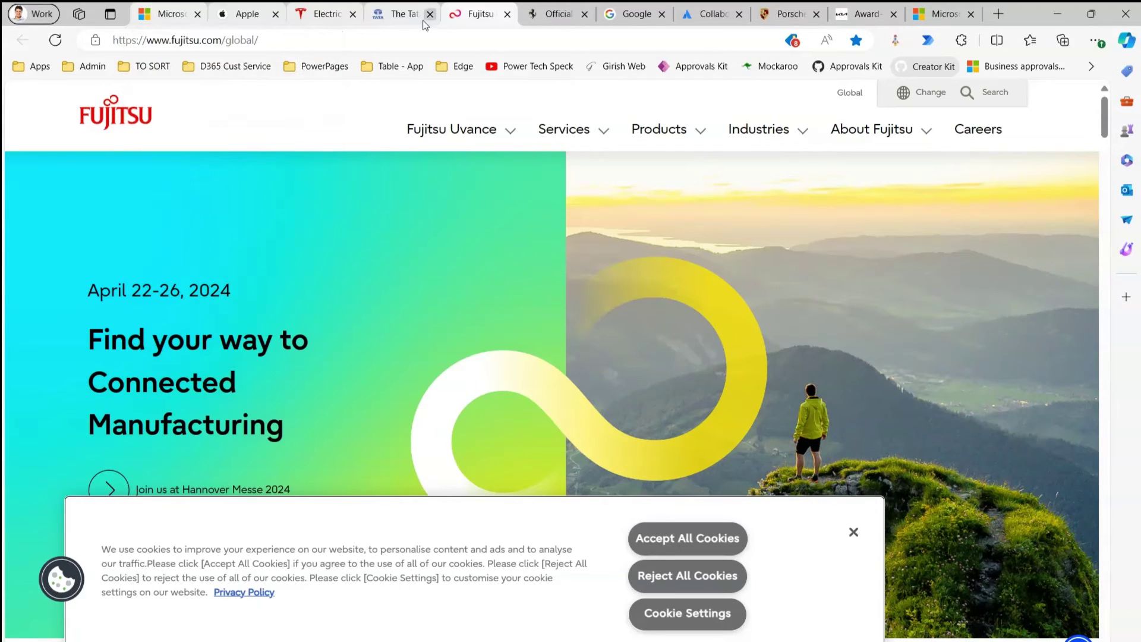
Select the whole range of tabs from the first Microsoft tab to the last one and refresh them all together
{"action": "left_click", "coordinate": [166, 19]}
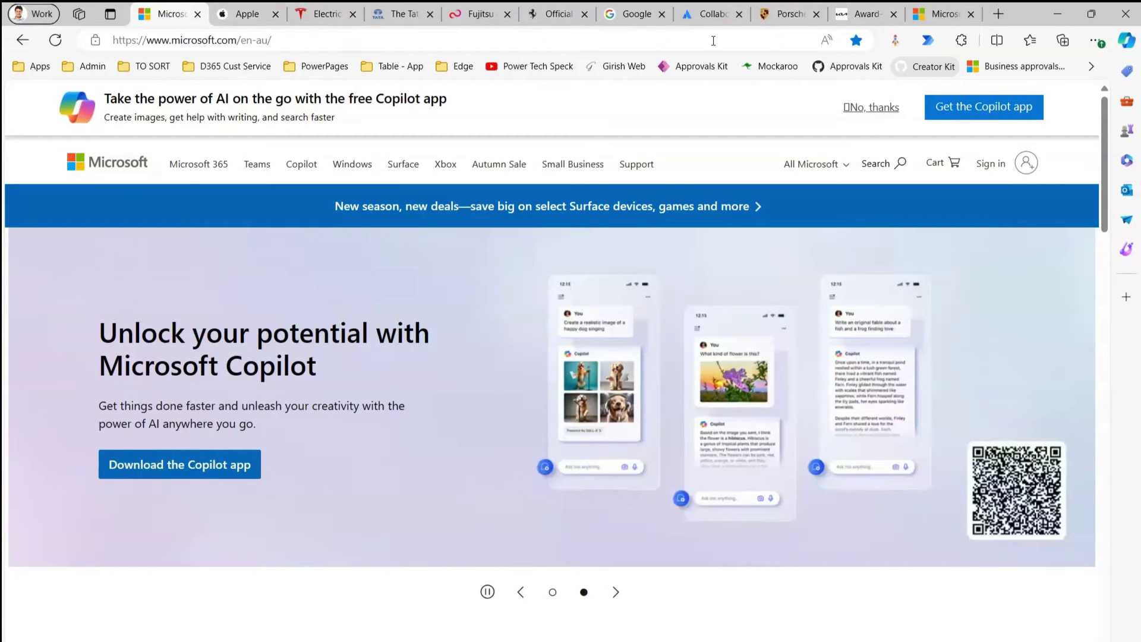
{"action": "mouse_move", "coordinate": [942, 18]}
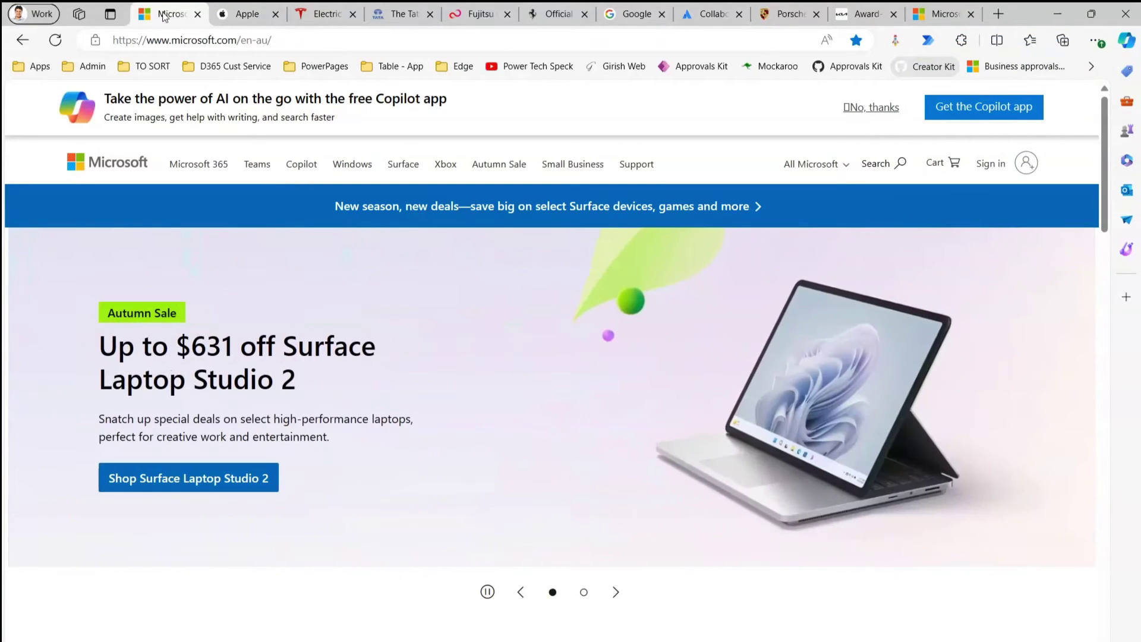
{"action": "left_click", "coordinate": [946, 18], "text": "shift"}
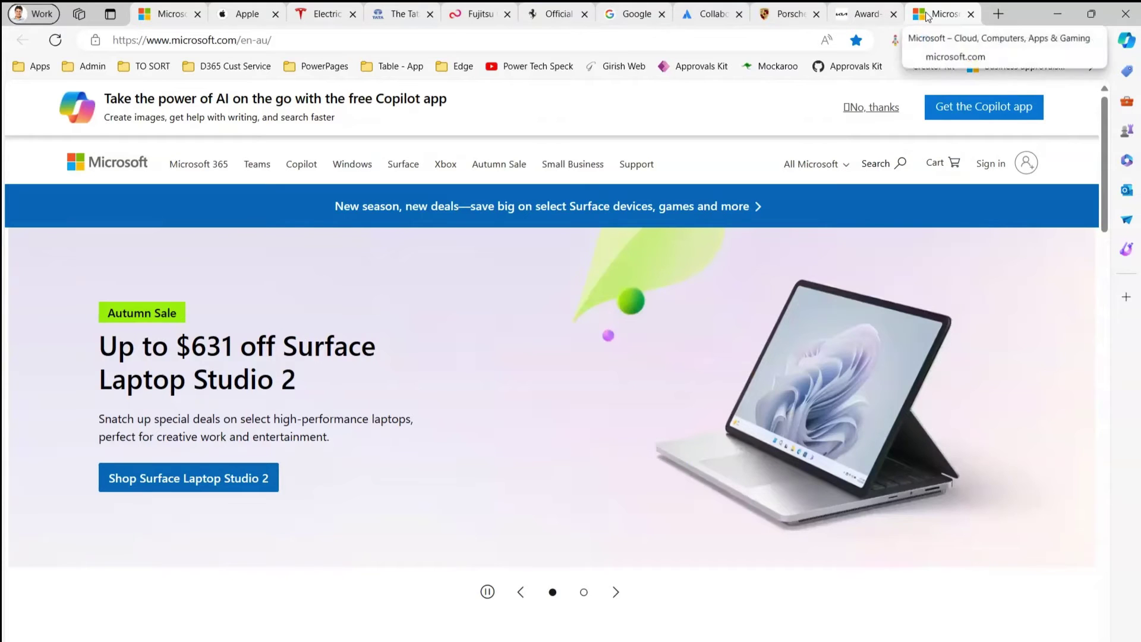
{"action": "right_click", "coordinate": [926, 16]}
{"action": "left_click", "coordinate": [914, 75]}
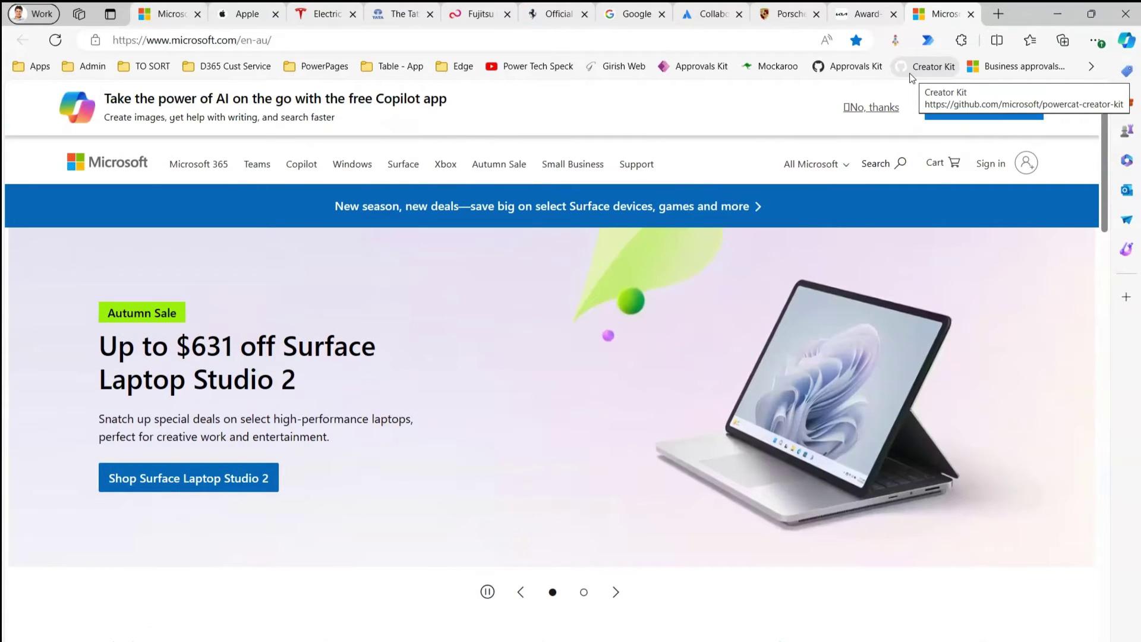
Select only the non-adjacent Microsoft, Tata, Ferrari and Atlassian tabs as one multiple selection and refresh them together
{"action": "left_click", "coordinate": [162, 17]}
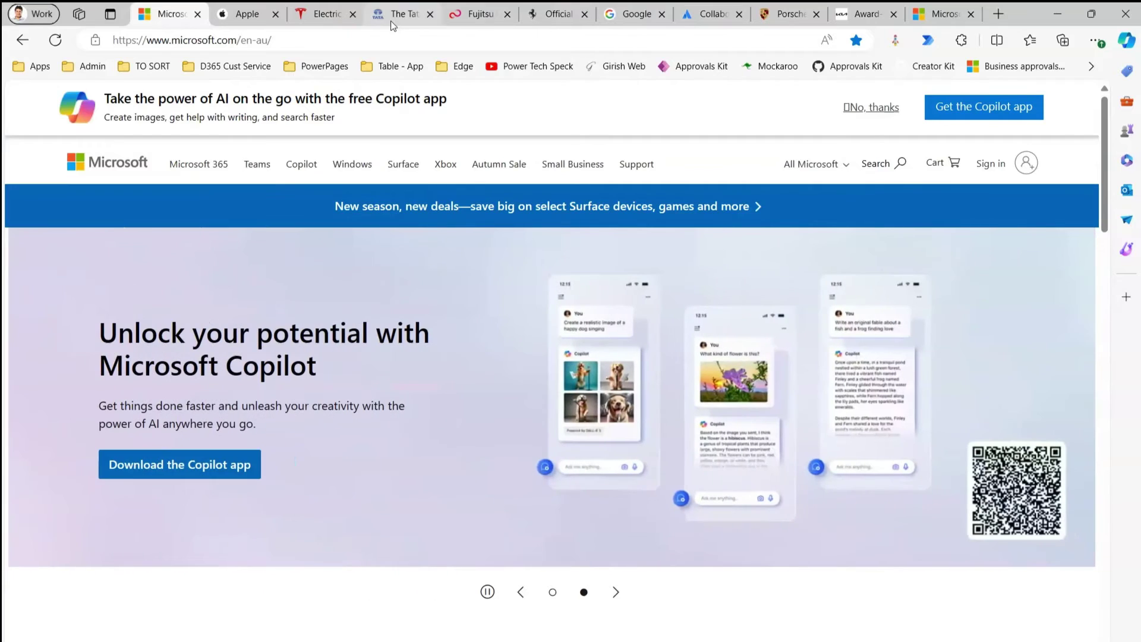
{"action": "left_click", "coordinate": [396, 18]}
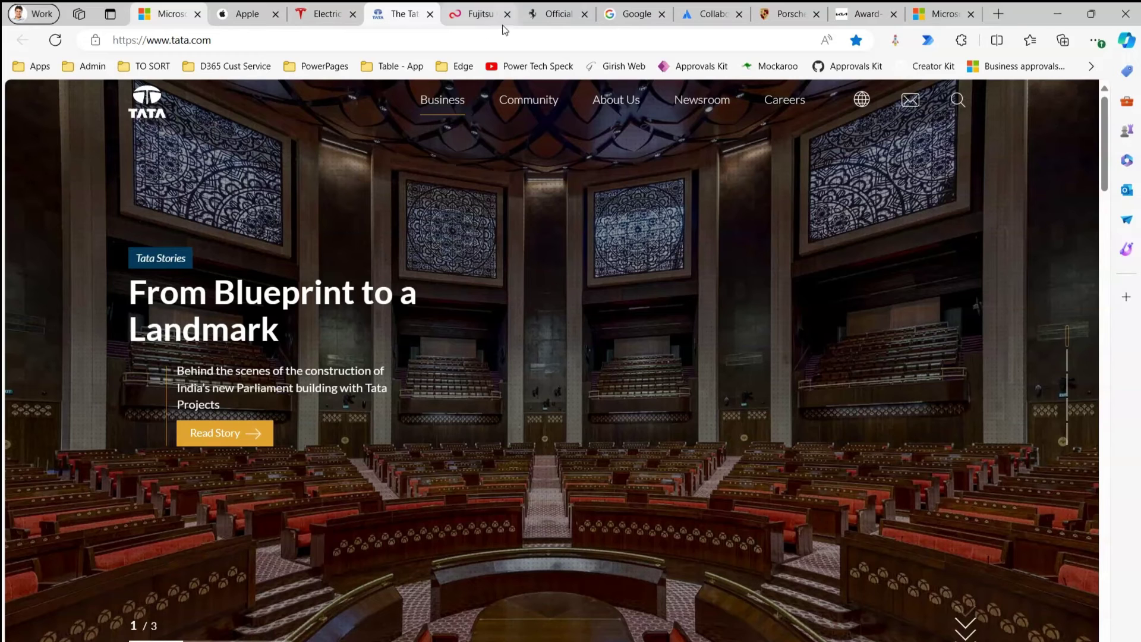
{"action": "left_click", "coordinate": [562, 17]}
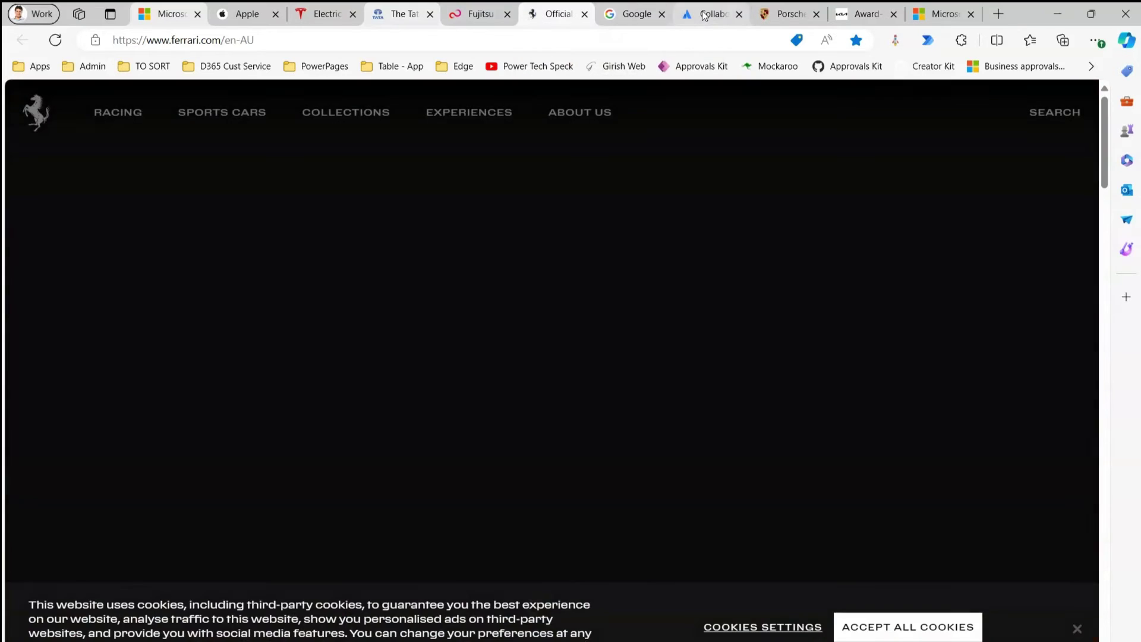
{"action": "left_click", "coordinate": [707, 15]}
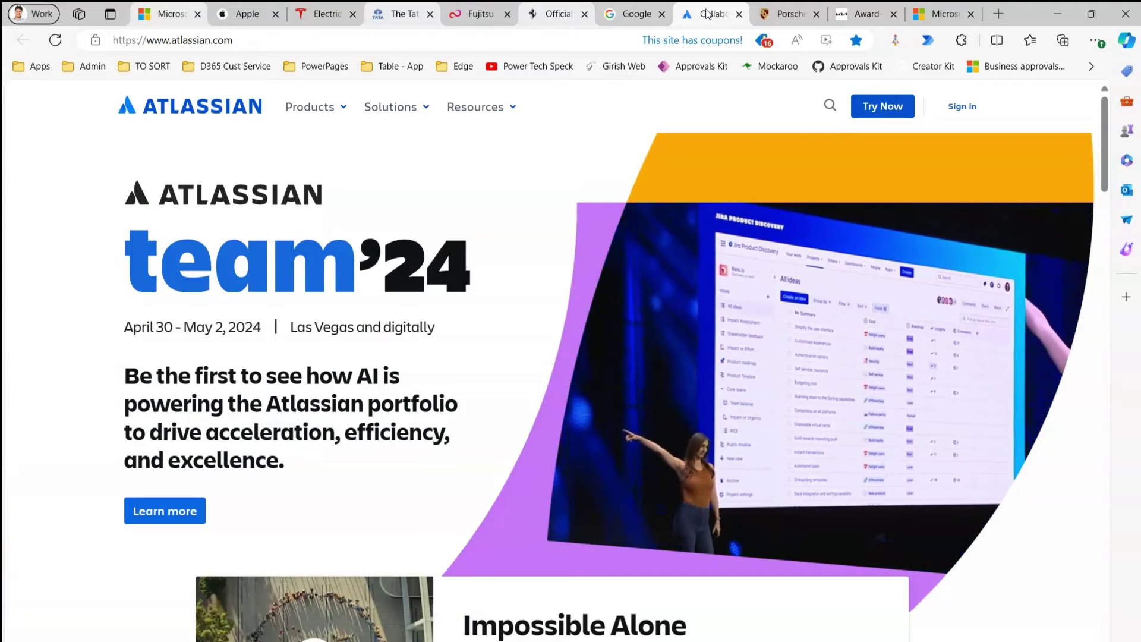
{"action": "right_click", "coordinate": [707, 14]}
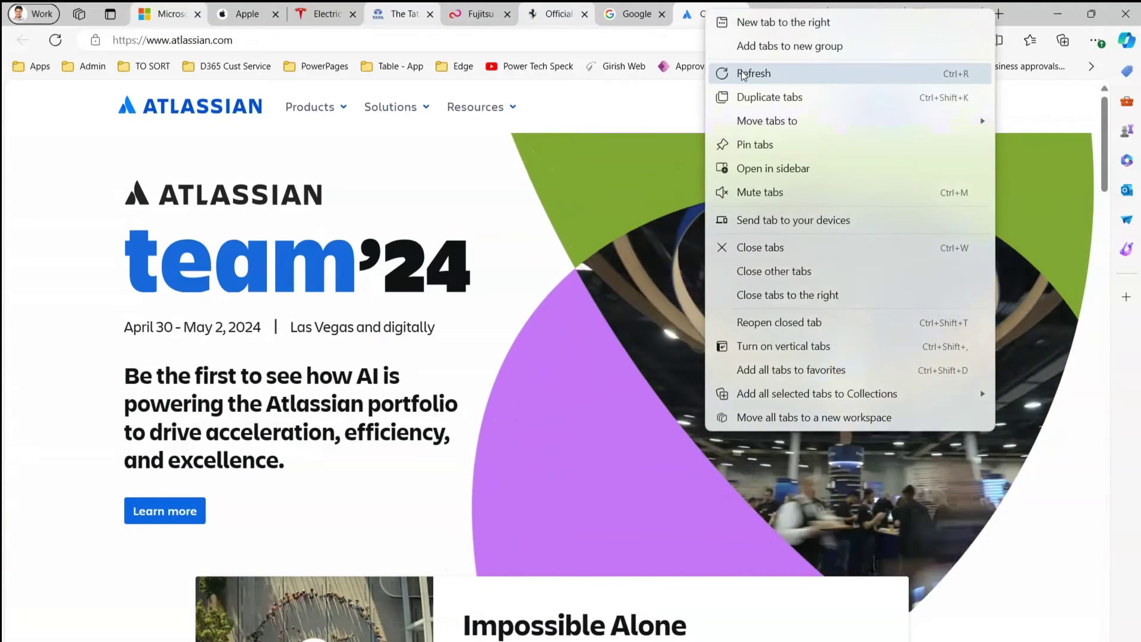
{"action": "left_click", "coordinate": [742, 72]}
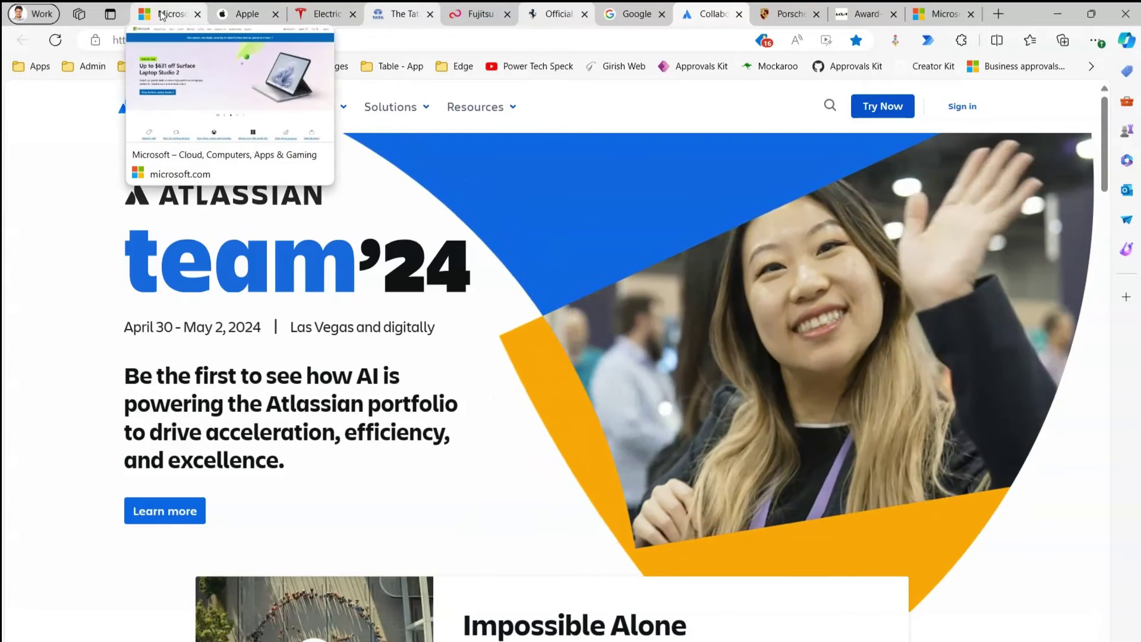
Select every open tab again, from the first Microsoft tab through the last, and refresh the full selection
{"action": "left_click", "coordinate": [168, 13]}
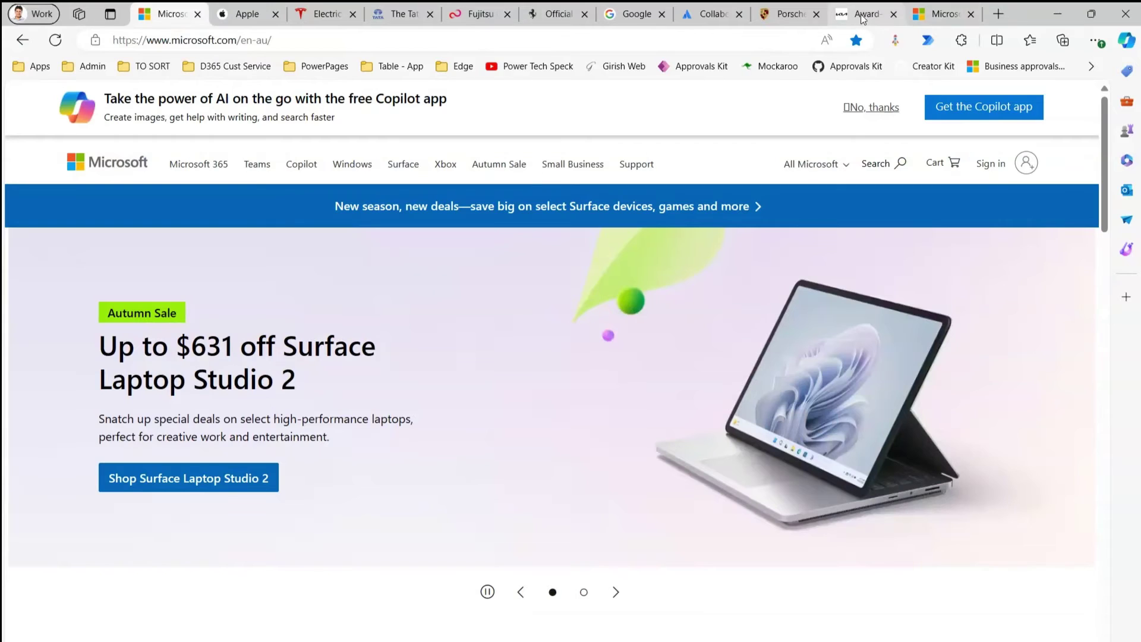
{"action": "left_click", "coordinate": [938, 16]}
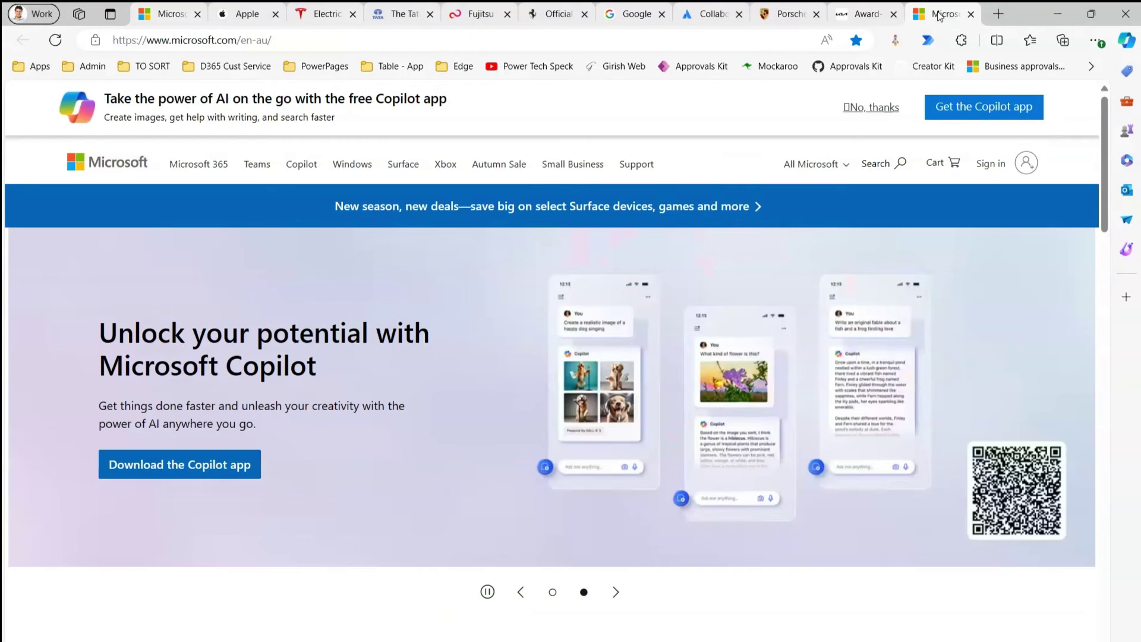
{"action": "right_click", "coordinate": [939, 17]}
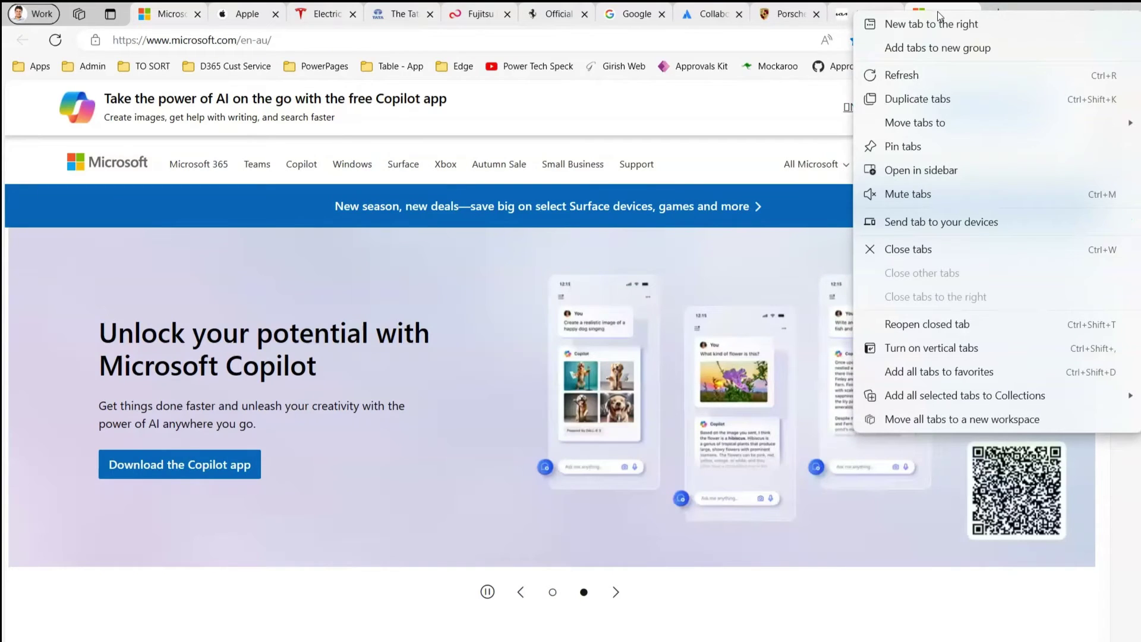
{"action": "left_click", "coordinate": [939, 73]}
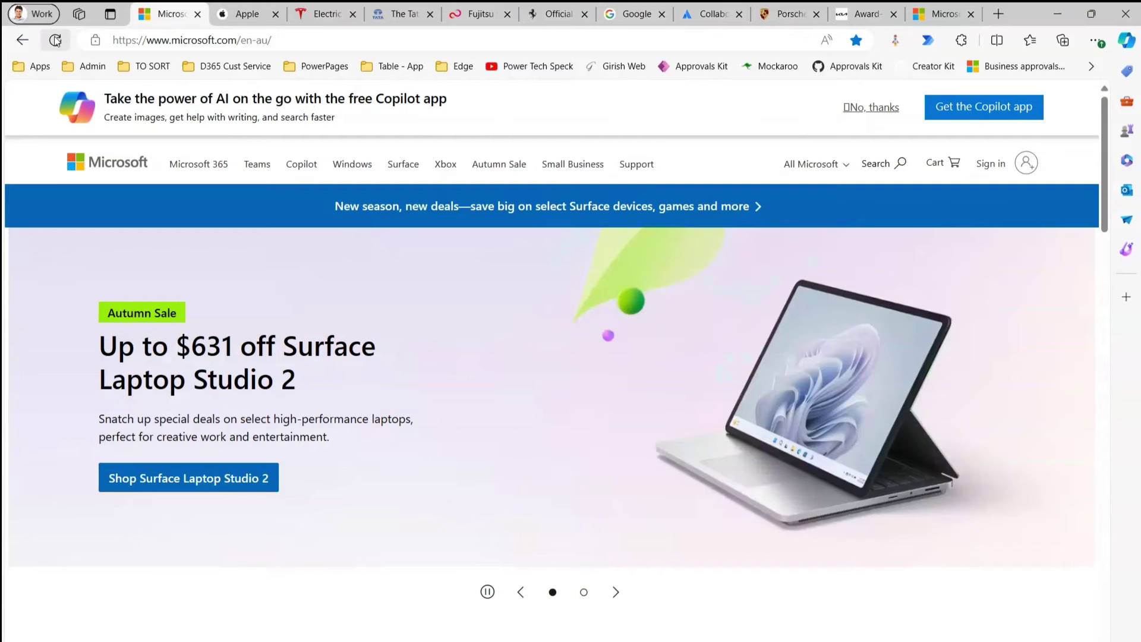
Refresh the first Microsoft page normally, and with its developer tools open run Empty cache and hard refresh
{"action": "left_click", "coordinate": [55, 39]}
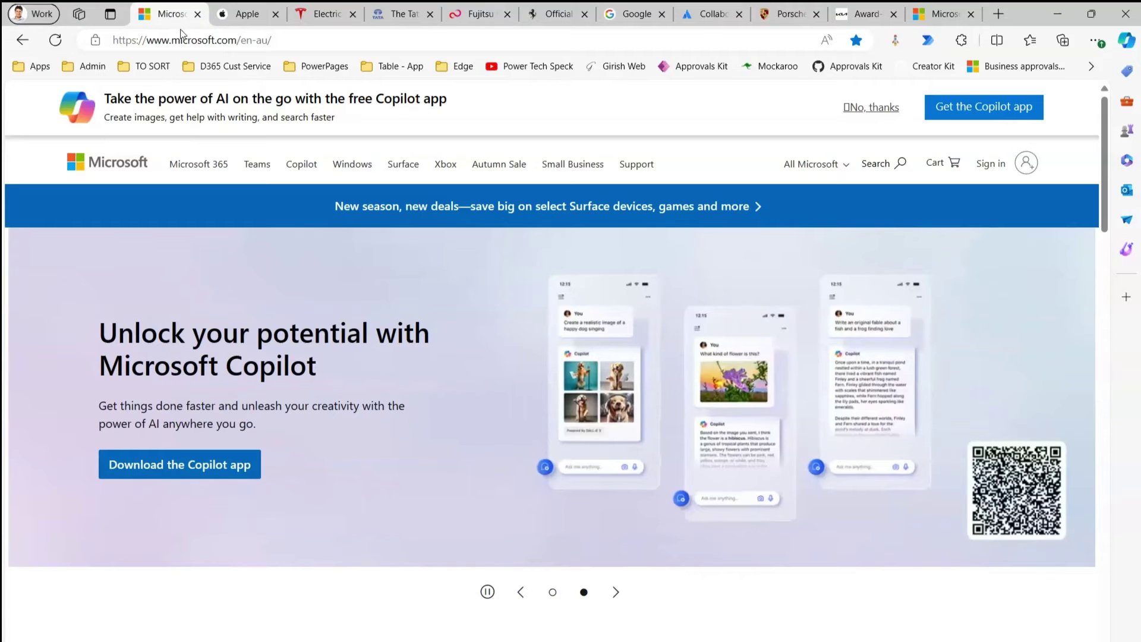
{"action": "key", "text": "F12"}
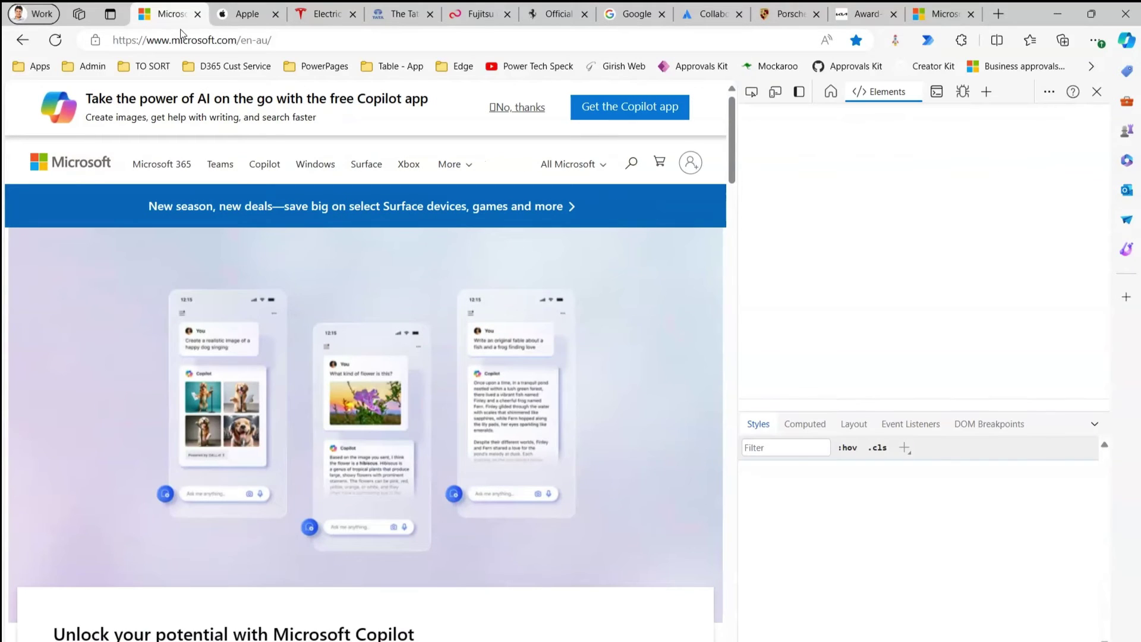
{"action": "right_click", "coordinate": [56, 41]}
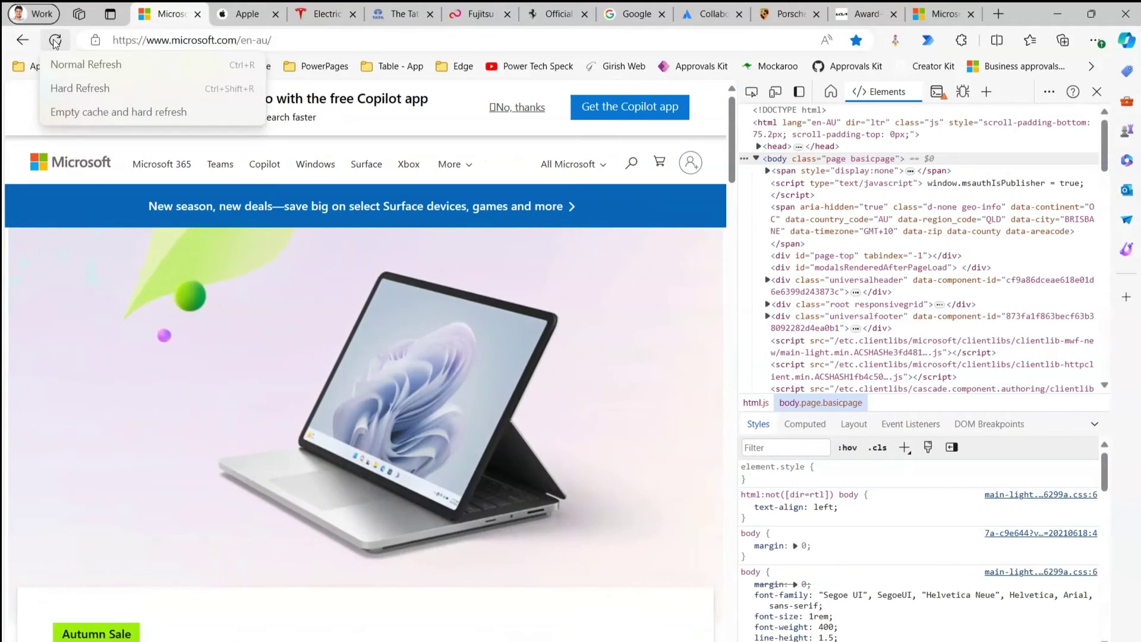
{"action": "left_click", "coordinate": [118, 111]}
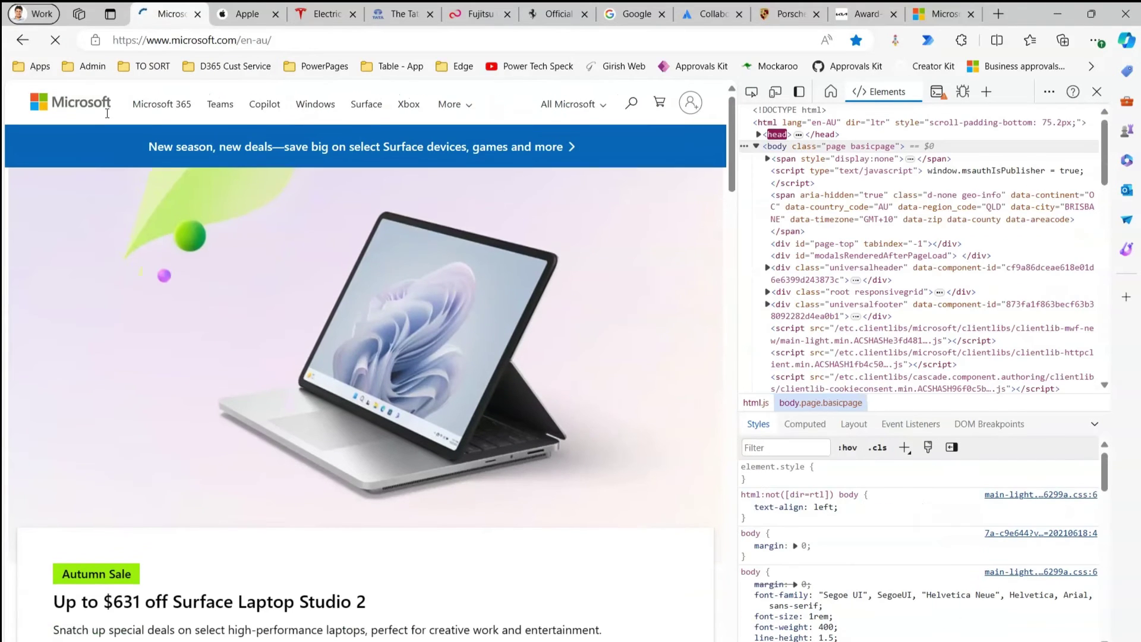
Compare the Apple and Microsoft tabs for open developer tools, and open the developer tools on the Apple page
{"action": "left_click", "coordinate": [246, 18]}
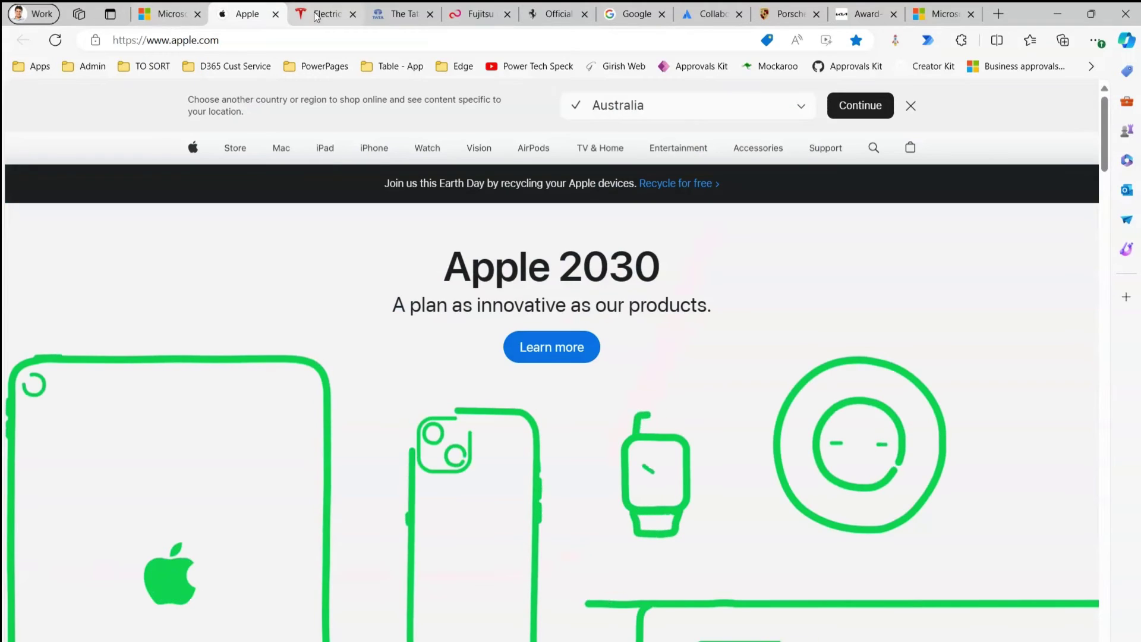
{"action": "left_click", "coordinate": [168, 14]}
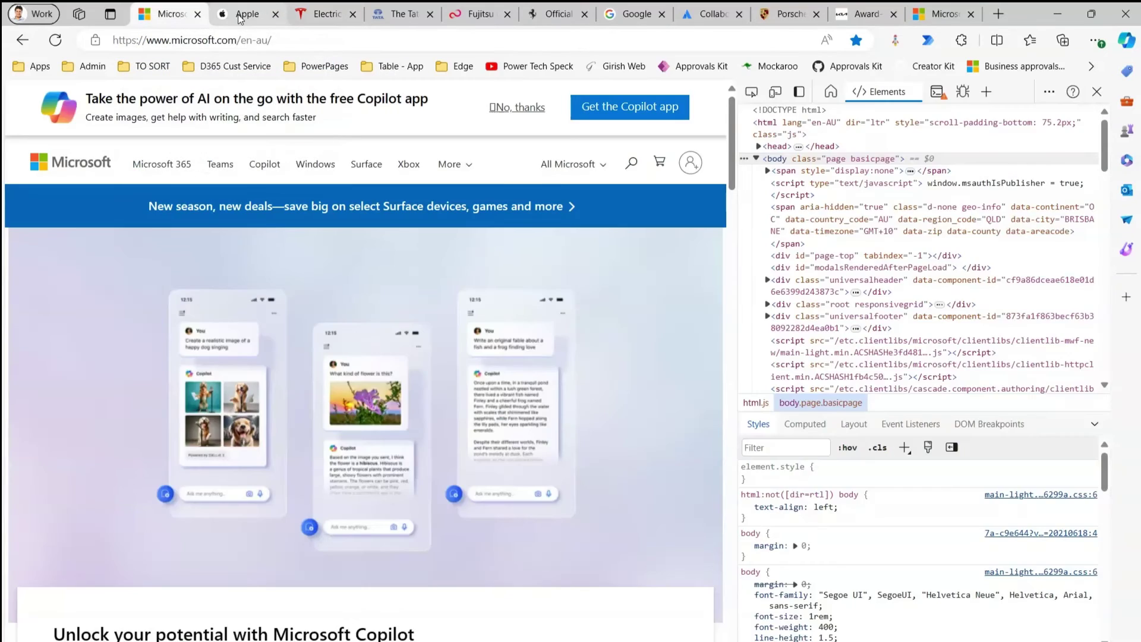
{"action": "left_click", "coordinate": [239, 20]}
{"action": "left_click", "coordinate": [173, 21]}
{"action": "left_click", "coordinate": [234, 20]}
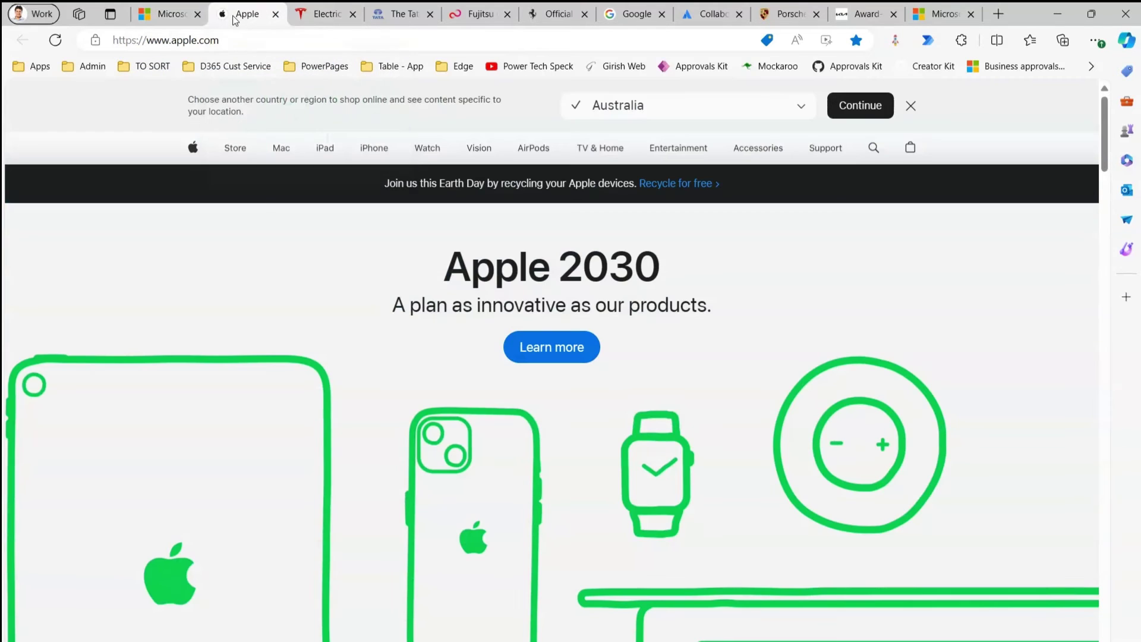
{"action": "key", "text": "F12"}
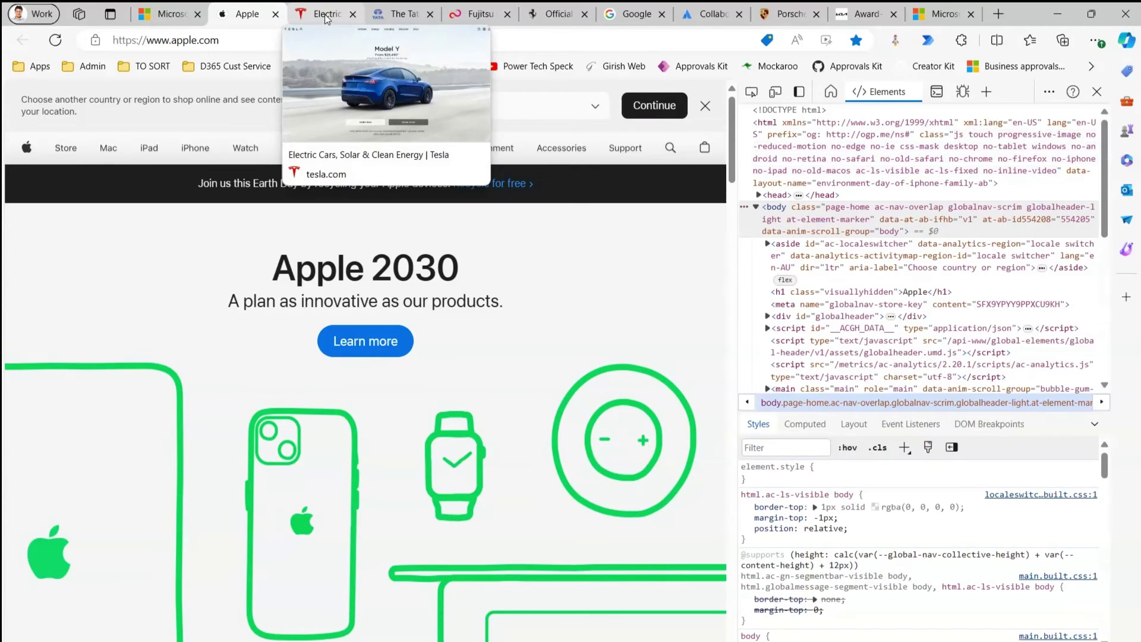
Open the developer tools separately on the Tesla, Tata and Fujitsu pages
{"action": "left_click", "coordinate": [327, 19]}
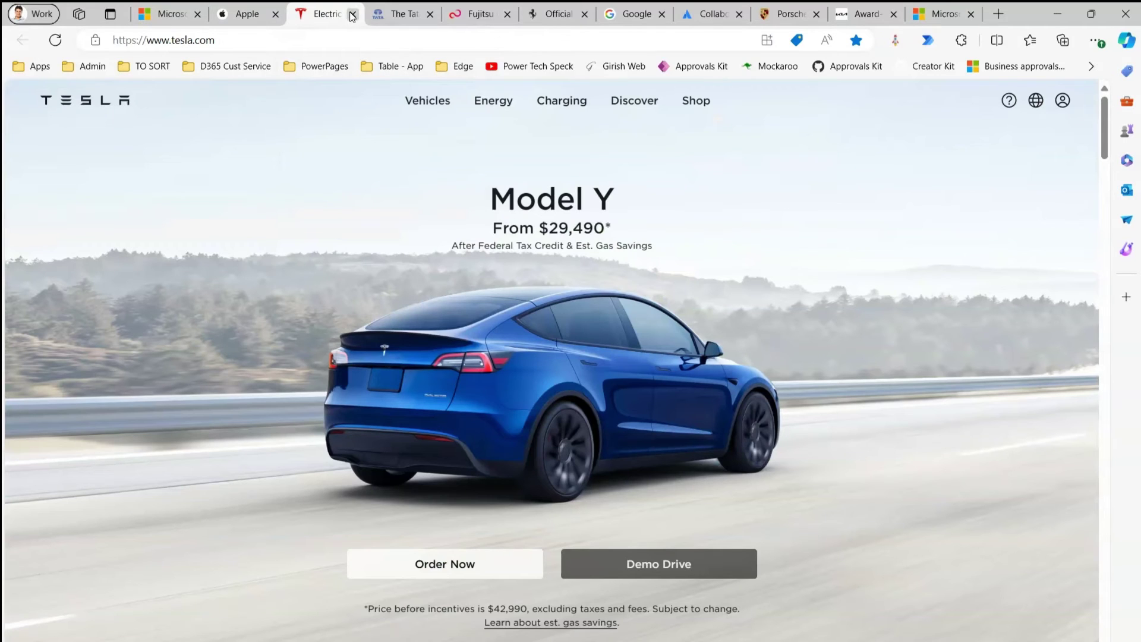
{"action": "key", "text": "F12"}
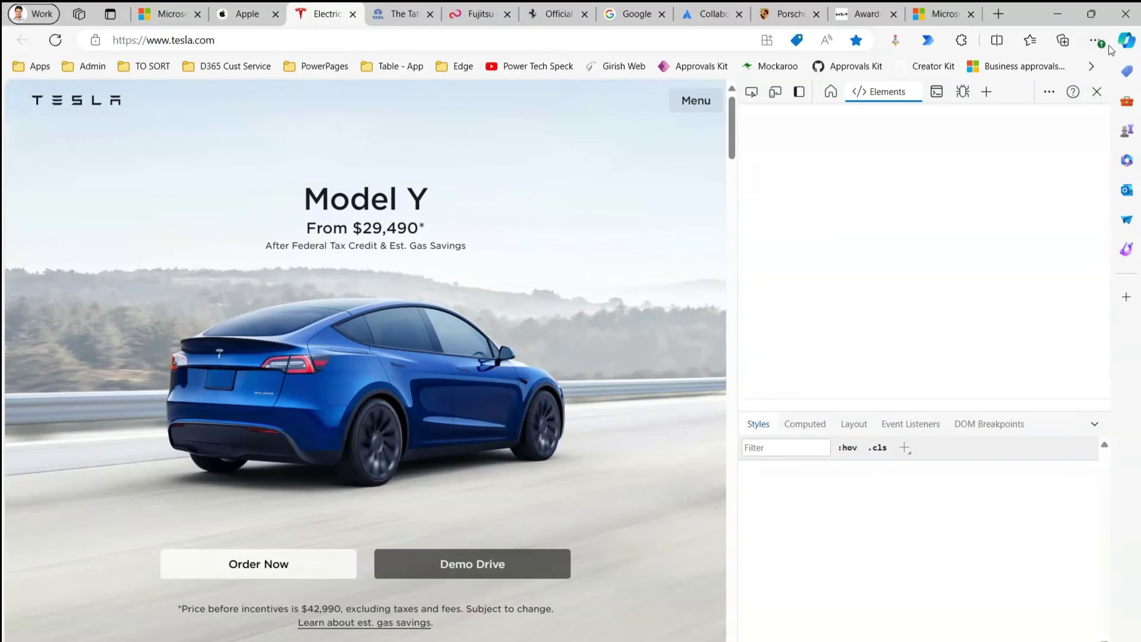
{"action": "left_click", "coordinate": [398, 16]}
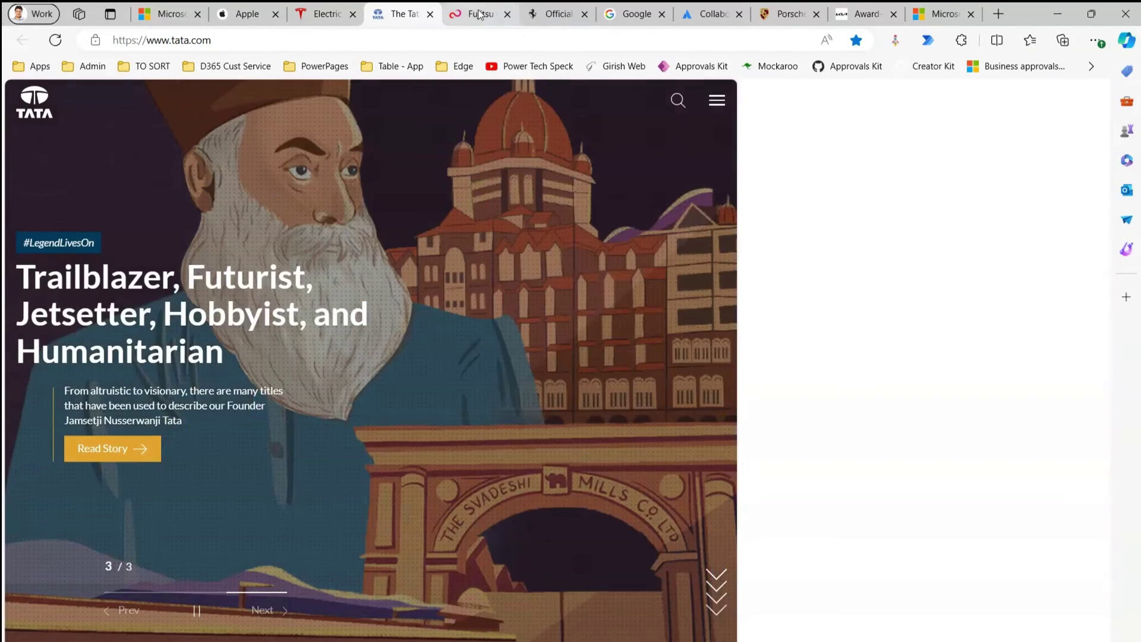
{"action": "left_click", "coordinate": [479, 15]}
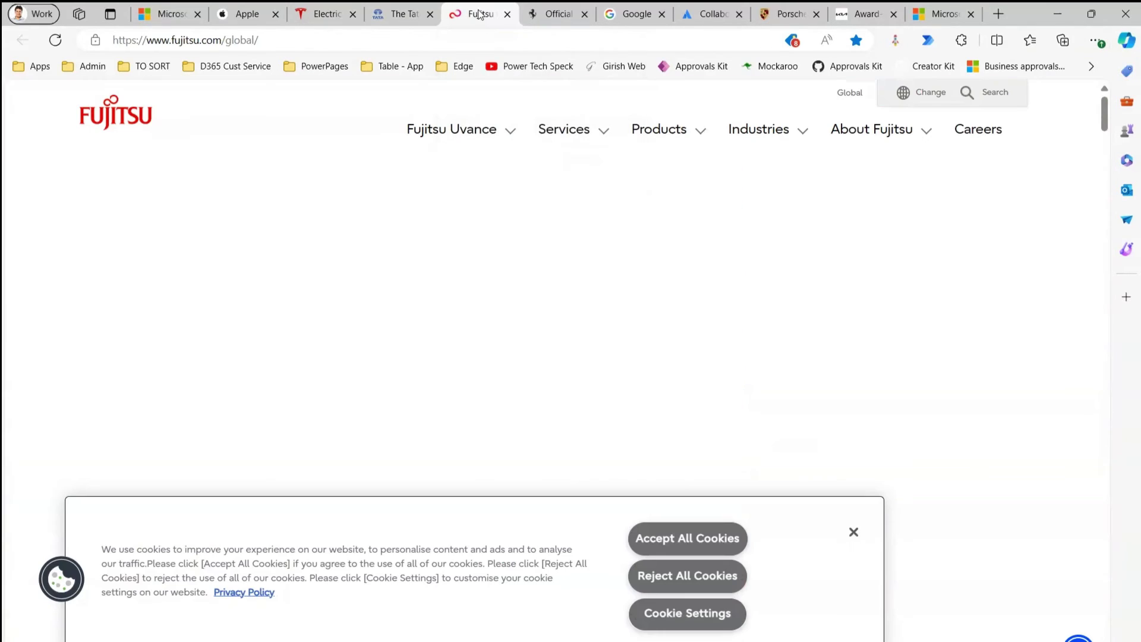
{"action": "key", "text": "F12"}
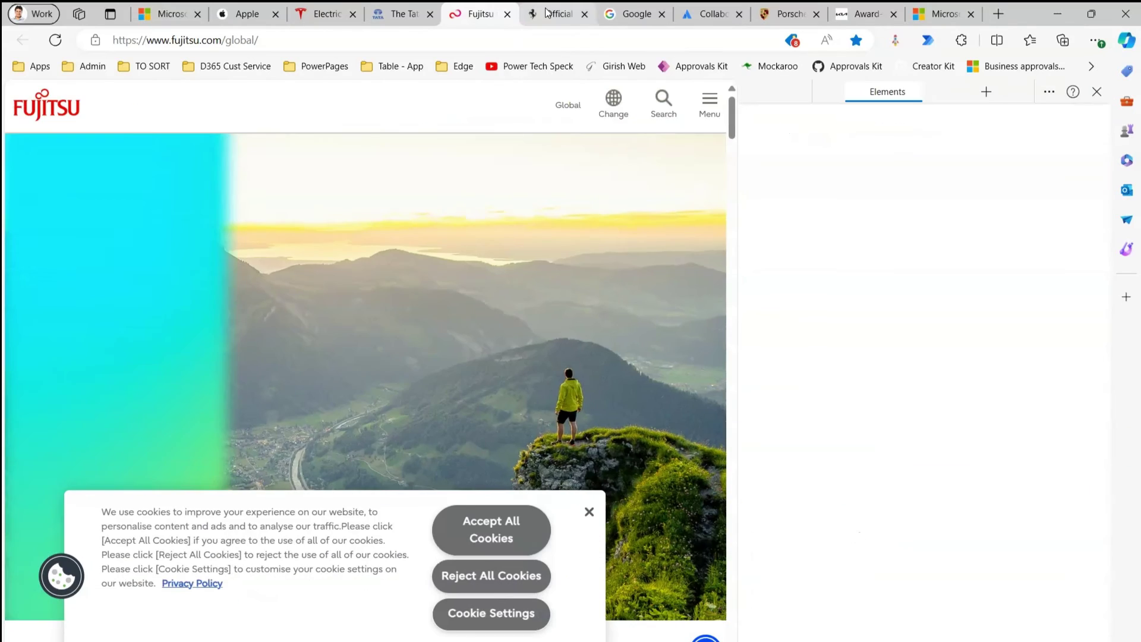
View the Ferrari page and open the developer tools on the Google and Atlassian pages
{"action": "left_click", "coordinate": [556, 15]}
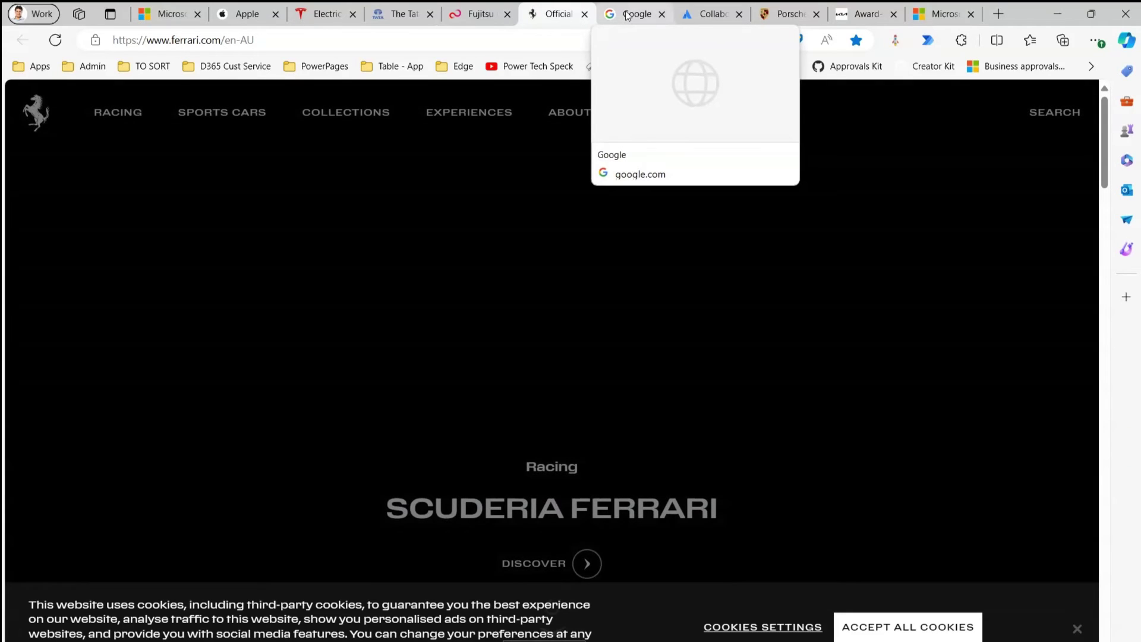
{"action": "left_click", "coordinate": [626, 17]}
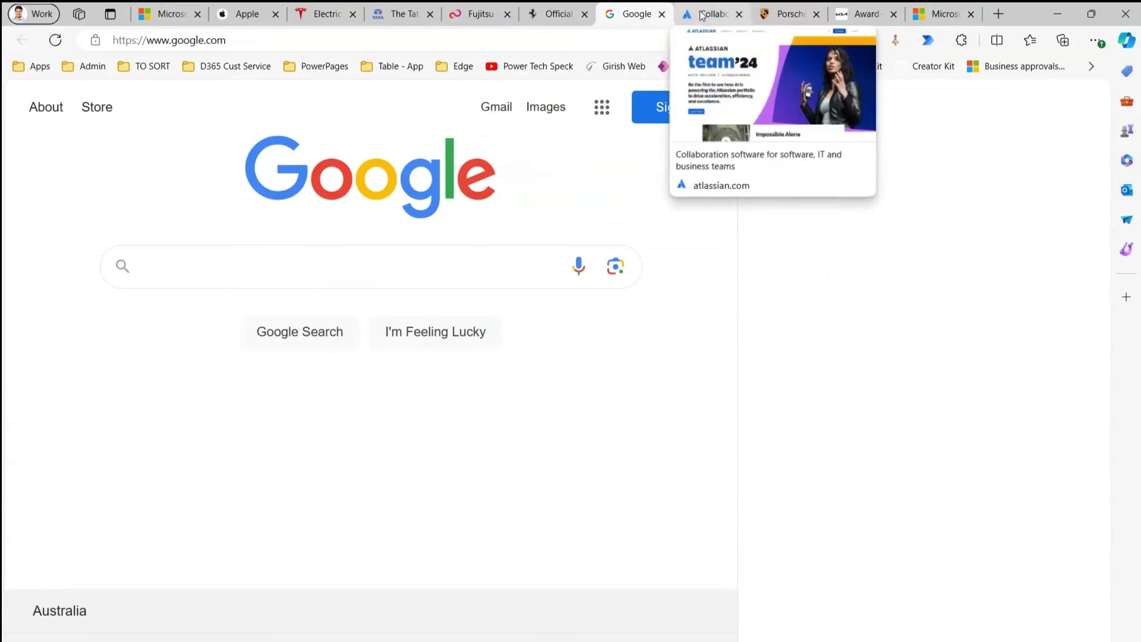
{"action": "left_click", "coordinate": [708, 15]}
{"action": "left_click", "coordinate": [636, 18]}
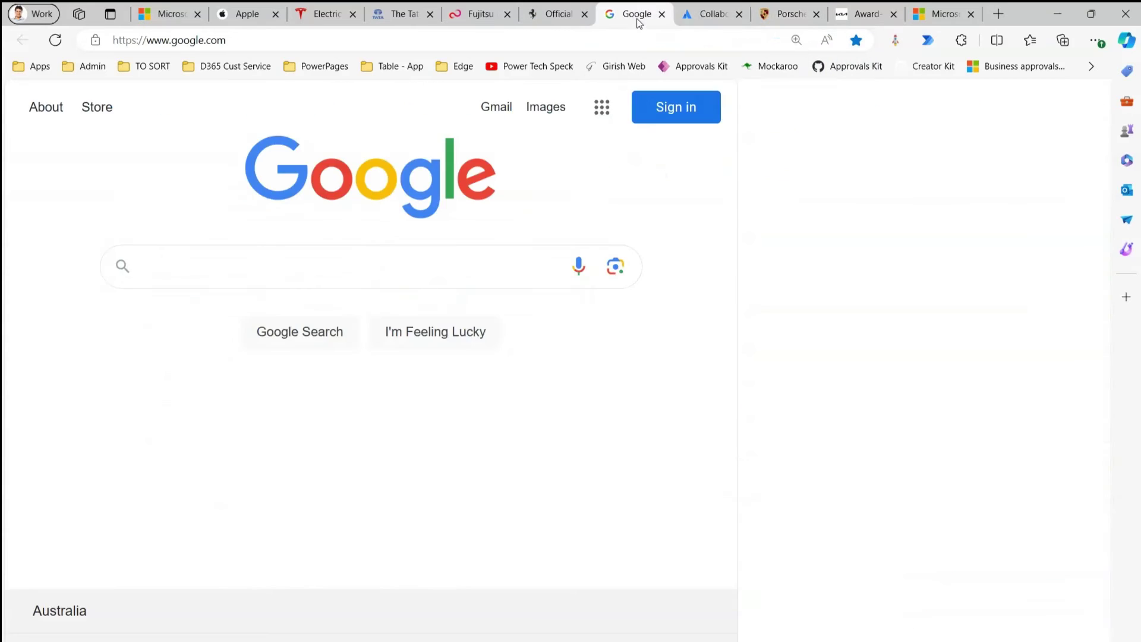
{"action": "left_click", "coordinate": [732, 19]}
{"action": "key", "text": "F12"}
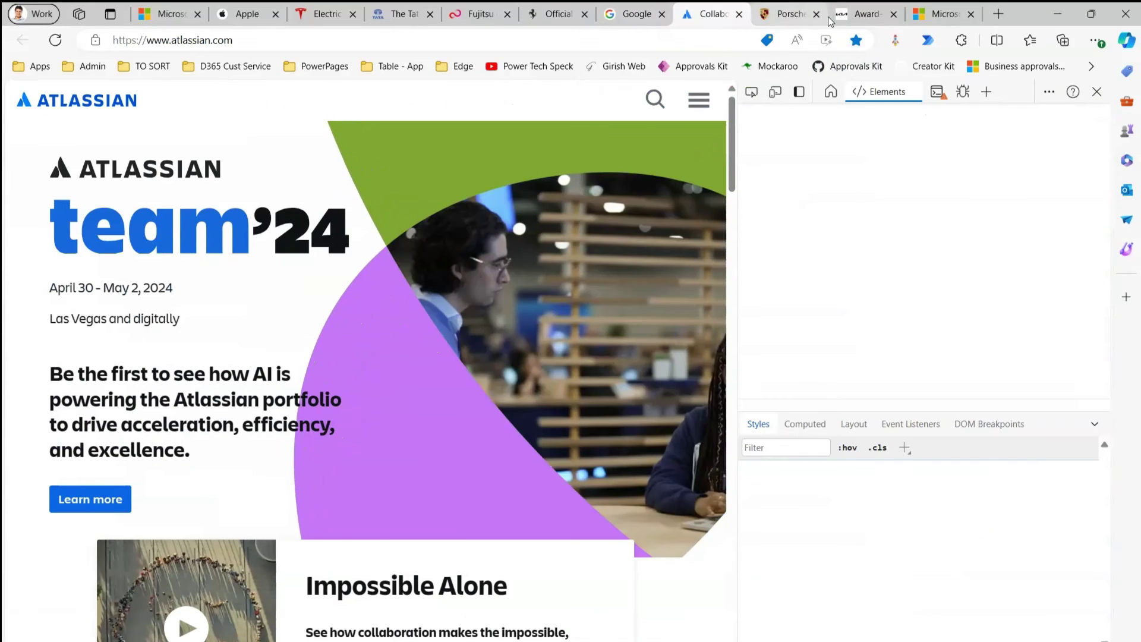
Open the developer tools separately on the Porsche, Kia and last Microsoft pages
{"action": "left_click", "coordinate": [630, 21]}
{"action": "left_click", "coordinate": [790, 19]}
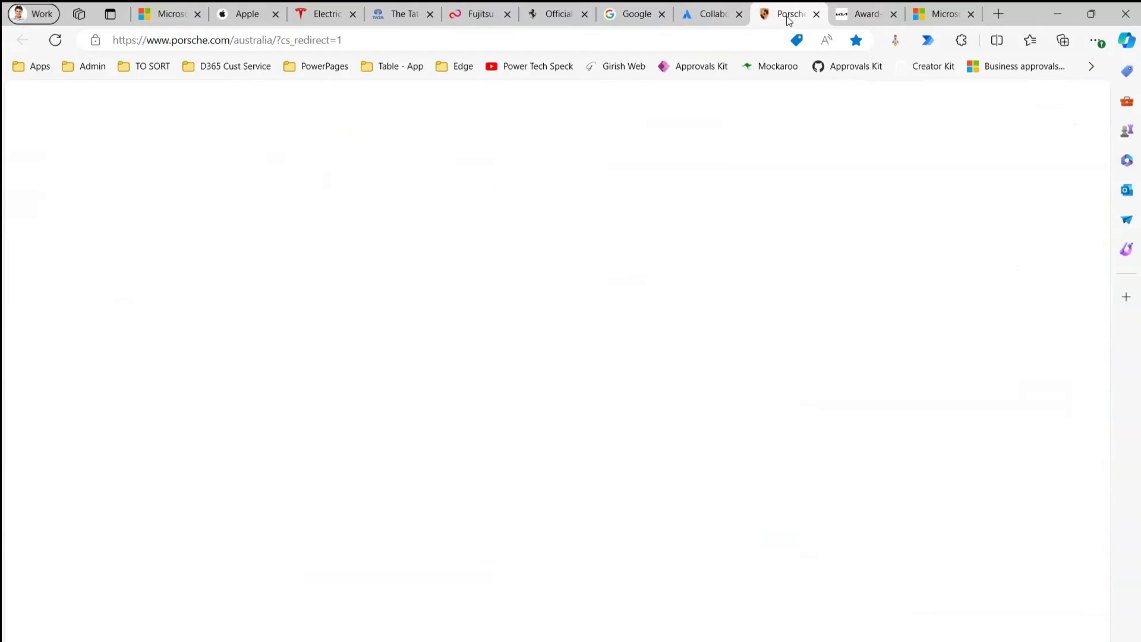
{"action": "key", "text": "F12"}
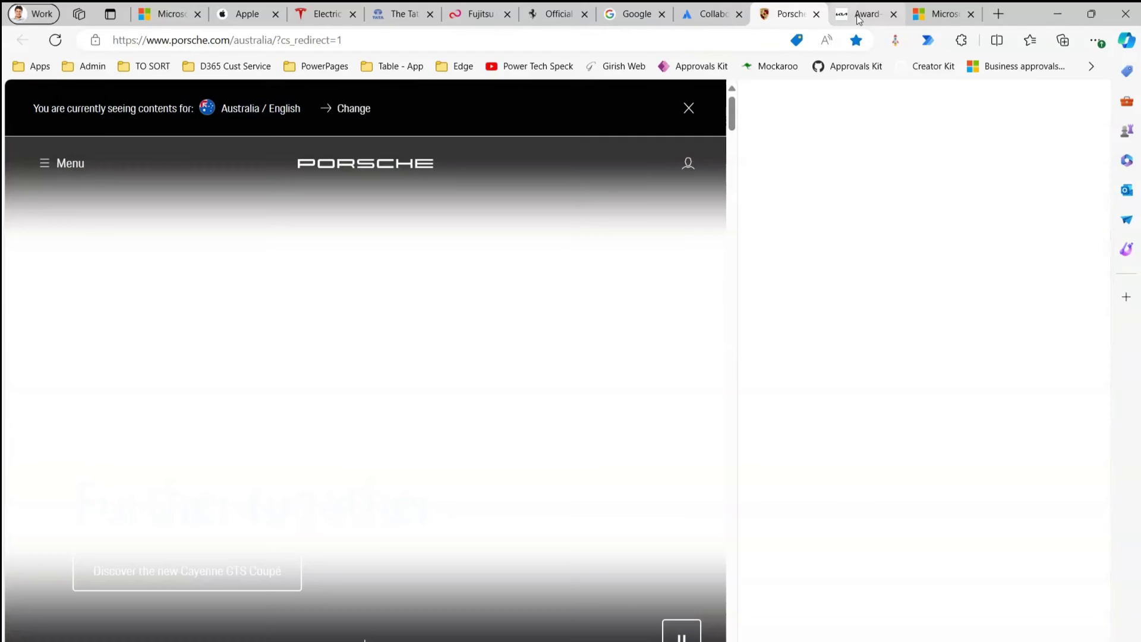
{"action": "left_click", "coordinate": [859, 17]}
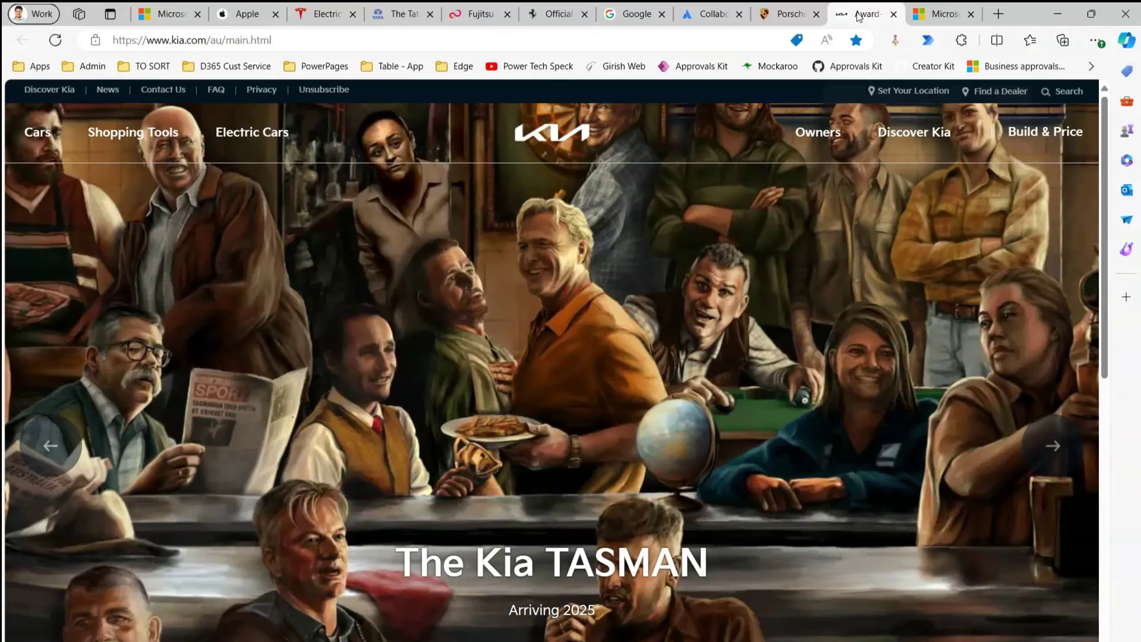
{"action": "key", "text": "F12"}
{"action": "left_click", "coordinate": [936, 18]}
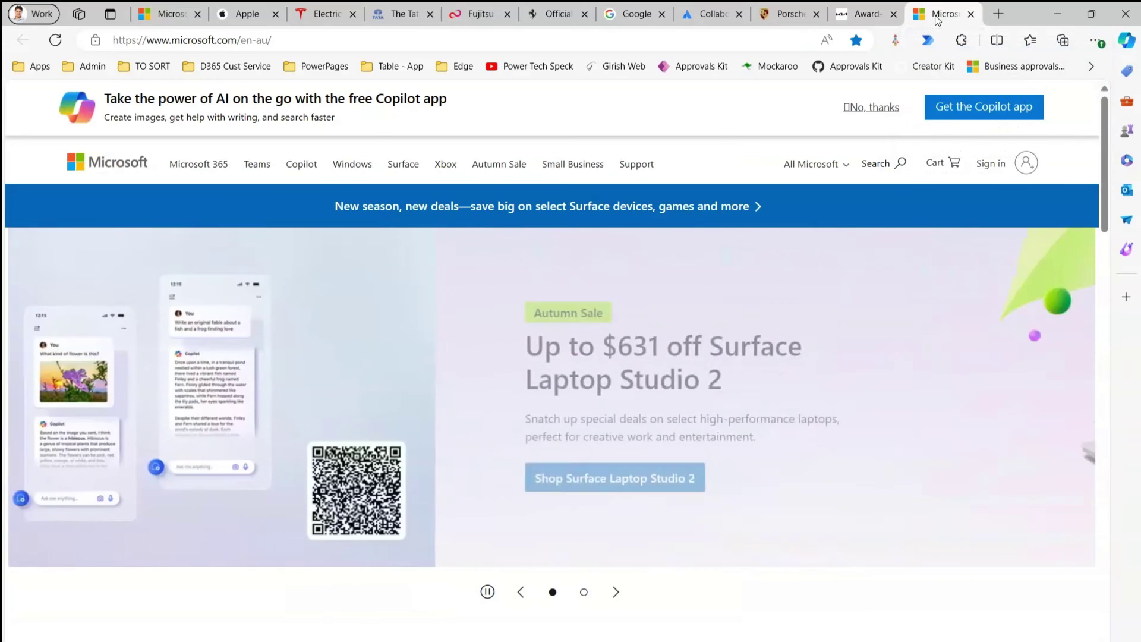
Check each page from Kia back to Apple for open developer tools
{"action": "left_click", "coordinate": [863, 18]}
{"action": "left_click", "coordinate": [785, 16]}
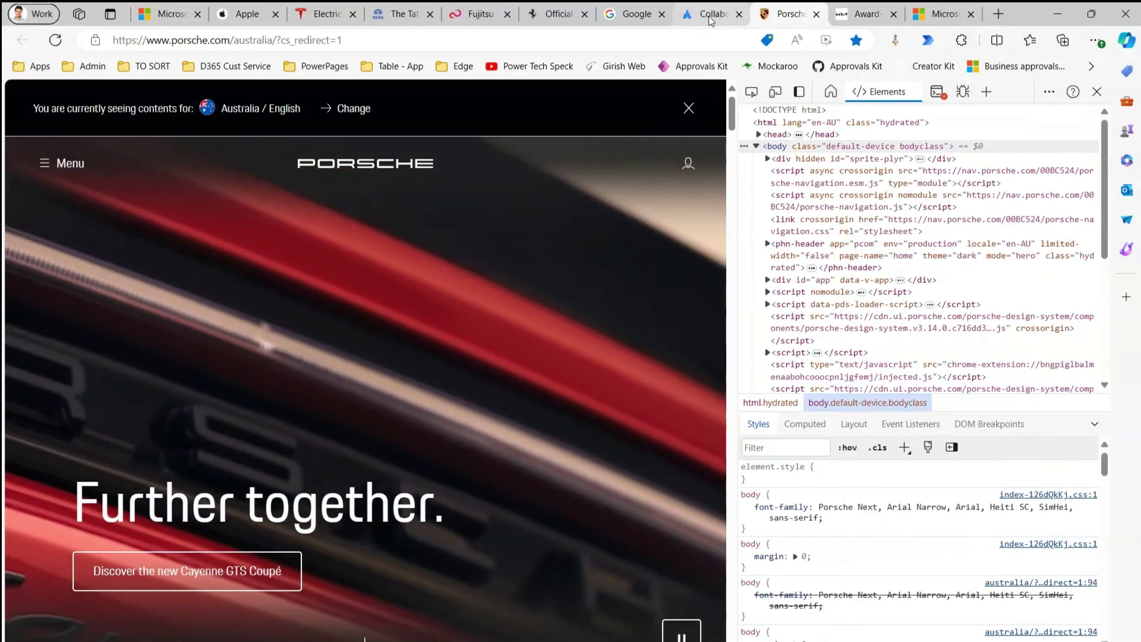
{"action": "left_click", "coordinate": [711, 22]}
{"action": "left_click", "coordinate": [634, 16]}
{"action": "left_click", "coordinate": [550, 18]}
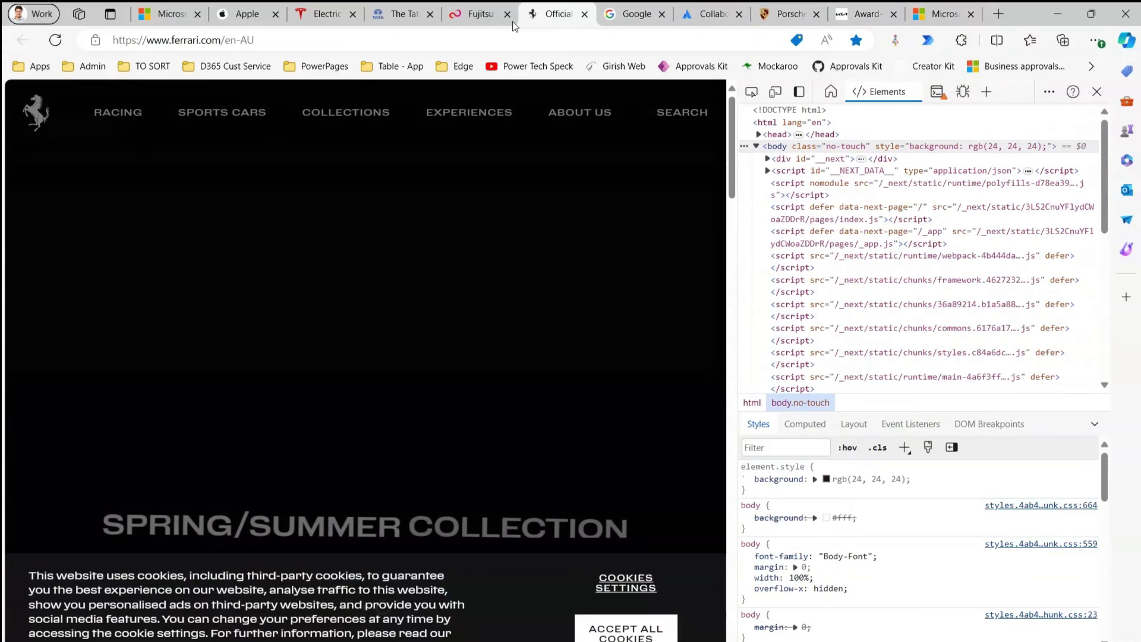
{"action": "left_click", "coordinate": [478, 18]}
{"action": "left_click", "coordinate": [398, 17]}
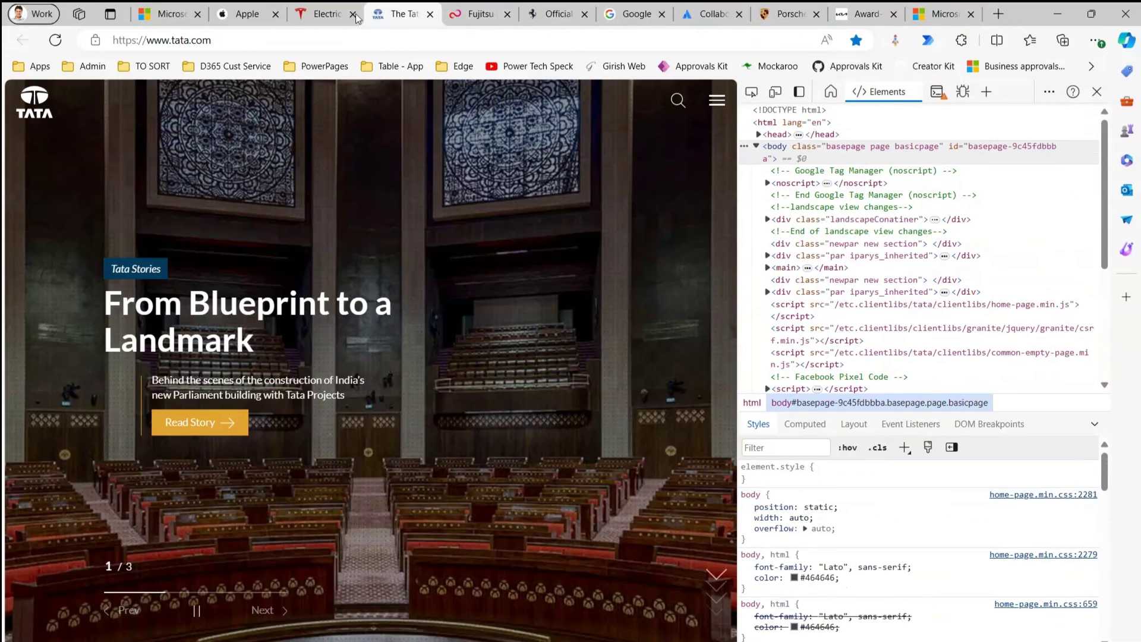
{"action": "left_click", "coordinate": [325, 15]}
{"action": "left_click", "coordinate": [247, 16]}
Select all tabs from the first to the last Microsoft page and run Empty cache and hard refresh on them together
{"action": "left_click", "coordinate": [177, 18]}
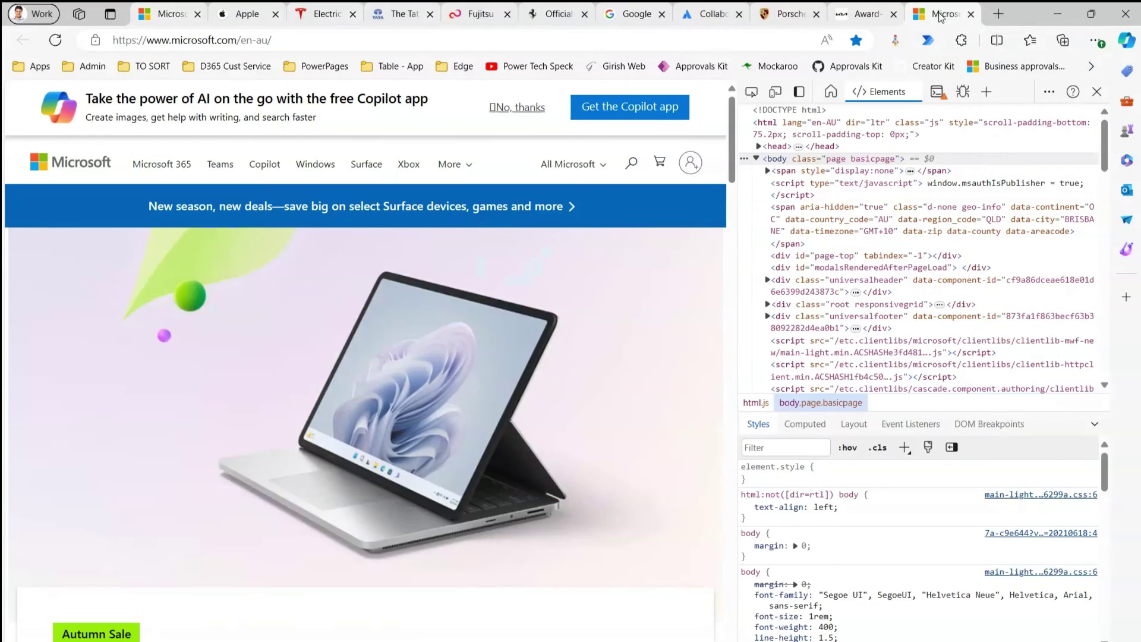
{"action": "left_click", "coordinate": [55, 42]}
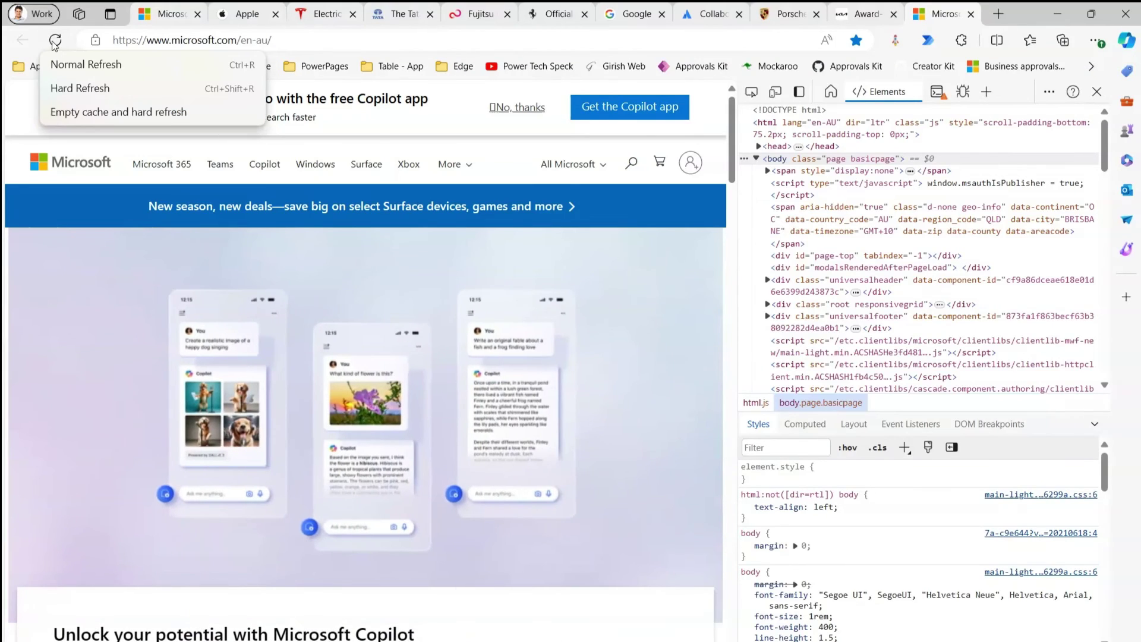
{"action": "left_click", "coordinate": [90, 118]}
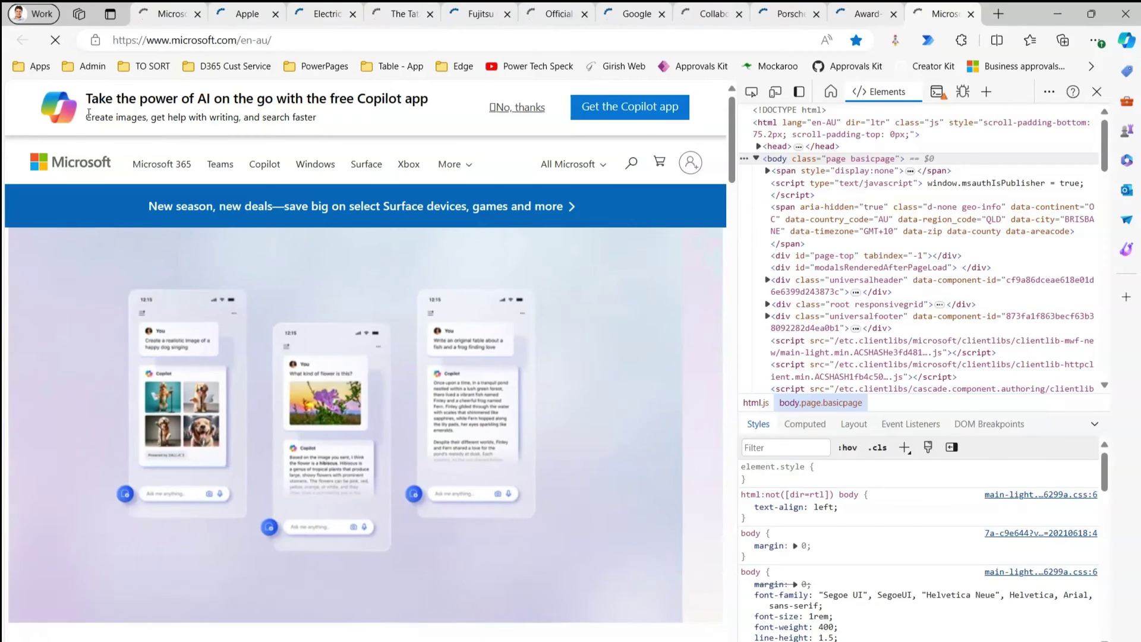